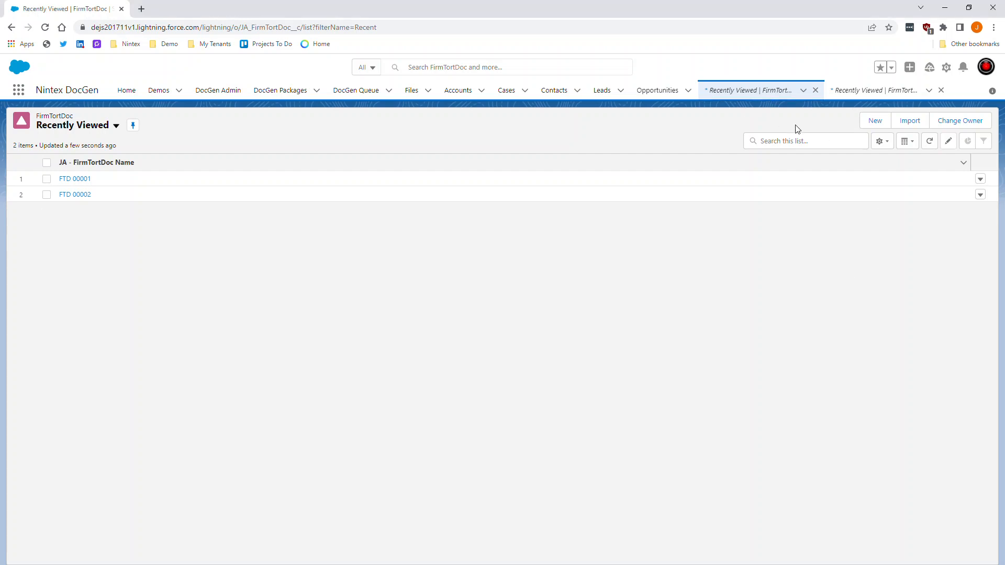
- Start a new JA - FirmTortDoc record with Firm set to Firm III and Tort set to Tort 3
{"action": "left_click", "coordinate": [875, 121]}
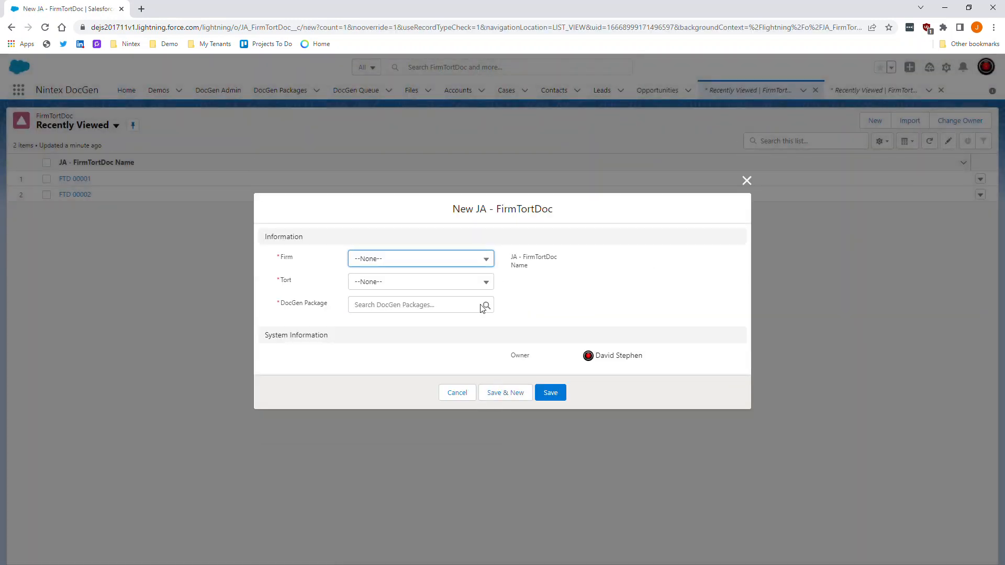
{"action": "left_click", "coordinate": [381, 262]}
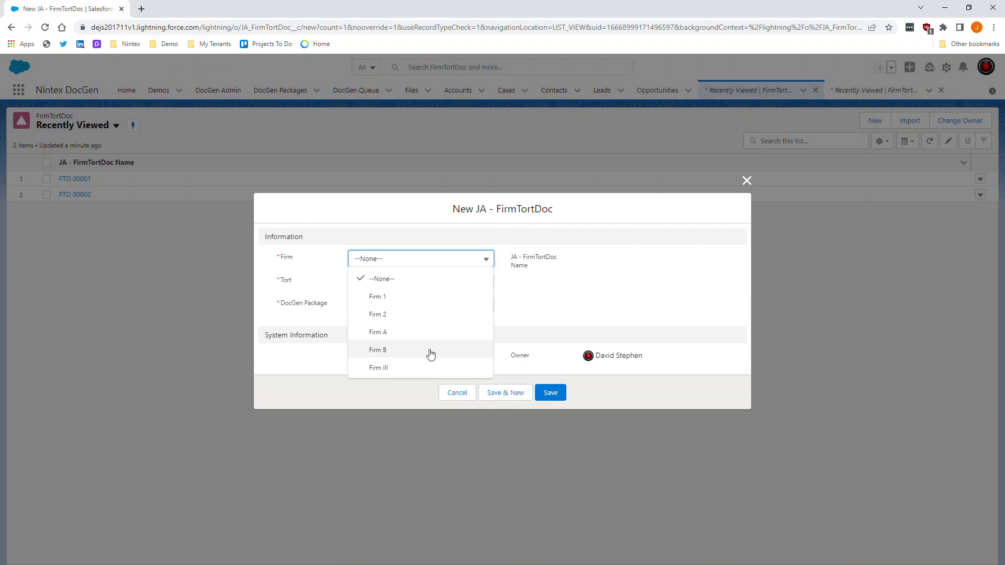
{"action": "left_click", "coordinate": [430, 354]}
{"action": "left_click", "coordinate": [420, 293]}
{"action": "left_click", "coordinate": [423, 292]}
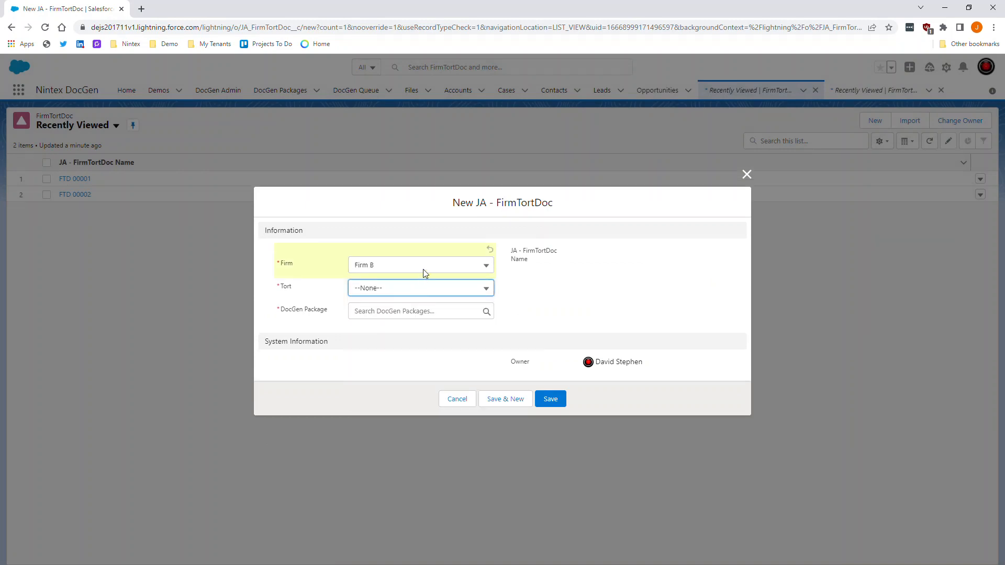
{"action": "left_click", "coordinate": [388, 265]}
{"action": "left_click", "coordinate": [397, 373]}
{"action": "left_click", "coordinate": [407, 293]}
{"action": "left_click", "coordinate": [407, 375]}
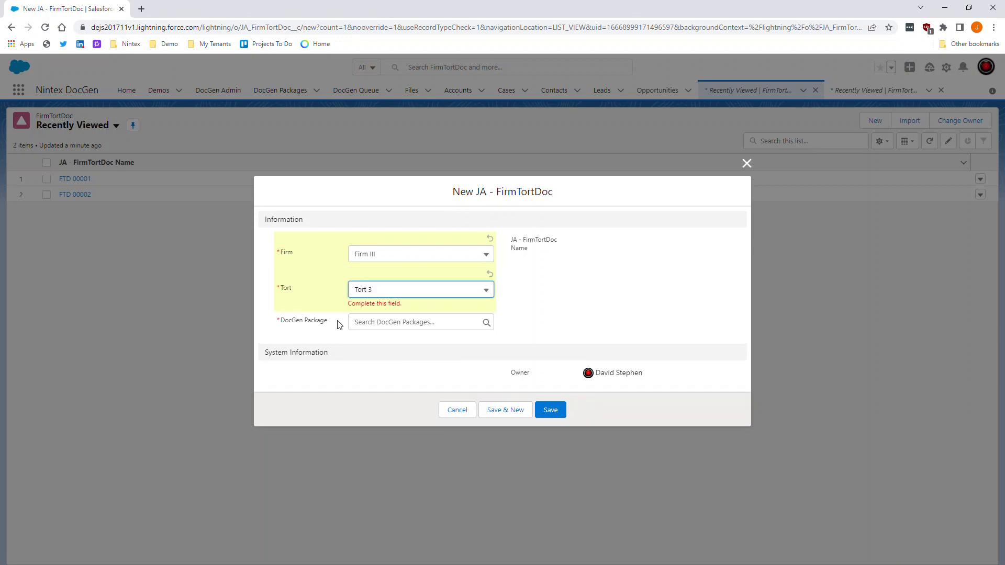
{"action": "left_click", "coordinate": [311, 305]}
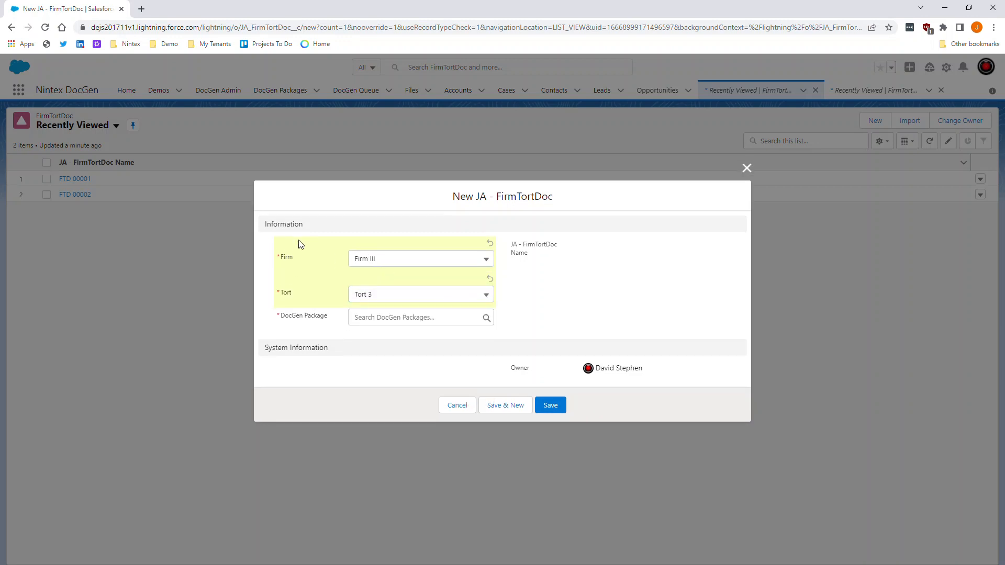
- Choose JA - FirmTortDoc POC as the record's DocGen Package
{"action": "left_click", "coordinate": [366, 317]}
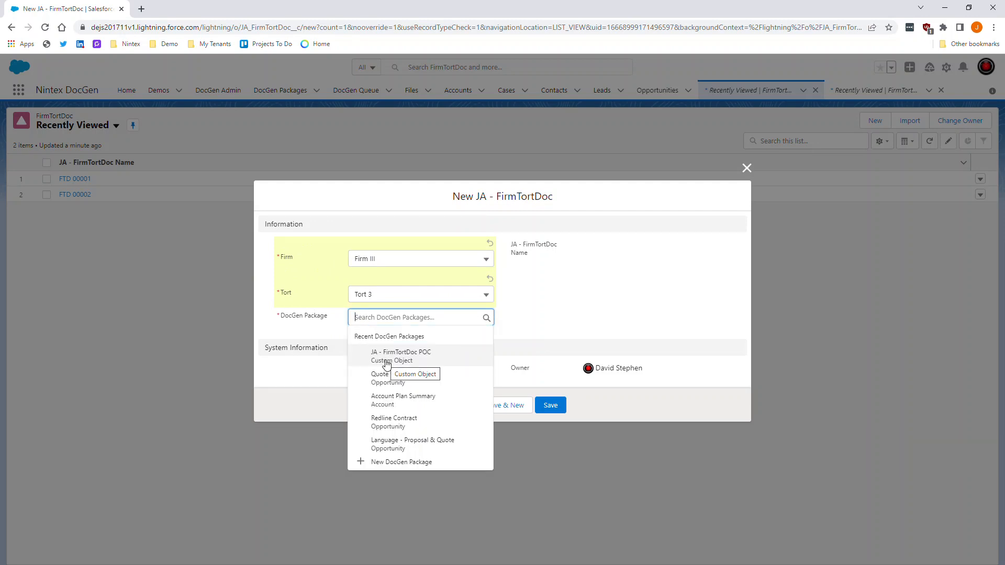
{"action": "left_click", "coordinate": [386, 360]}
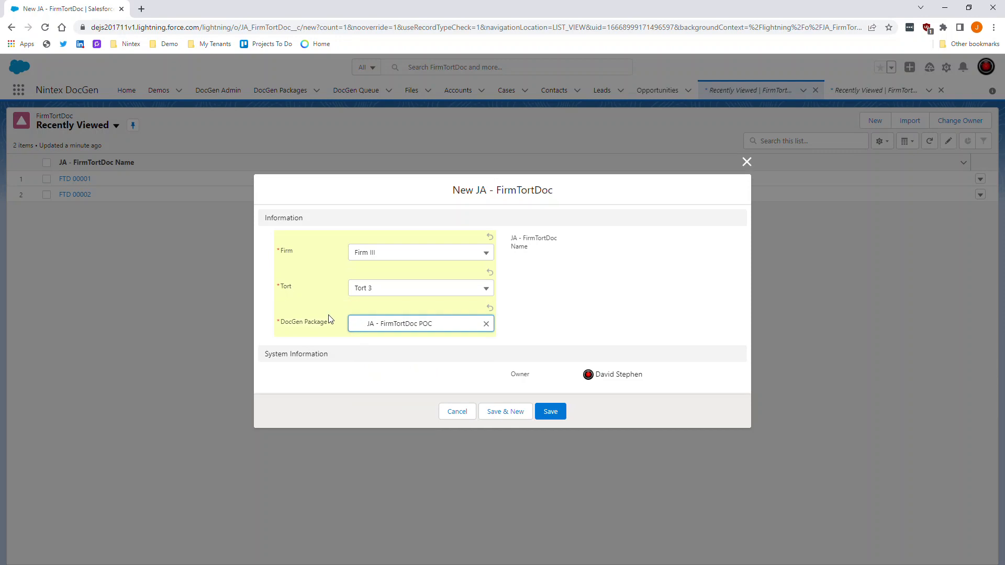
{"action": "left_click", "coordinate": [322, 257]}
{"action": "left_click_drag", "start_coordinate": [279, 289], "coordinate": [352, 318]}
{"action": "left_click", "coordinate": [310, 301]}
{"action": "left_click", "coordinate": [302, 321]}
- Save the Firm III / Tort 3 / JA - FirmTortDoc POC record as FTD 00003
{"action": "left_click", "coordinate": [310, 296]}
{"action": "left_click_drag", "start_coordinate": [561, 190], "coordinate": [487, 194]}
{"action": "left_click", "coordinate": [298, 280]}
{"action": "left_click", "coordinate": [563, 412]}
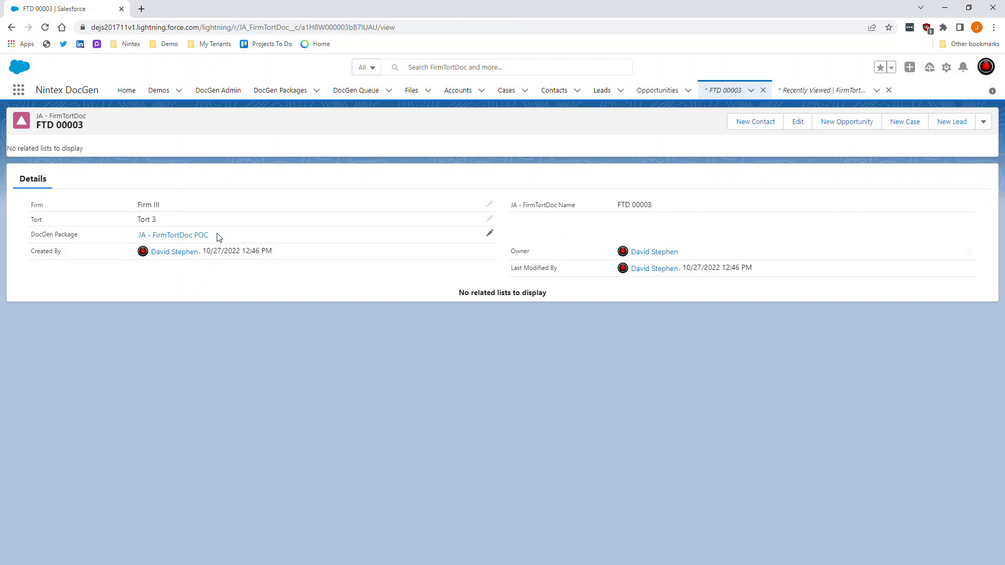
- Switch to the Recently Viewed FirmTortDoc POC list and start a blank POC record
{"action": "left_click", "coordinate": [820, 97]}
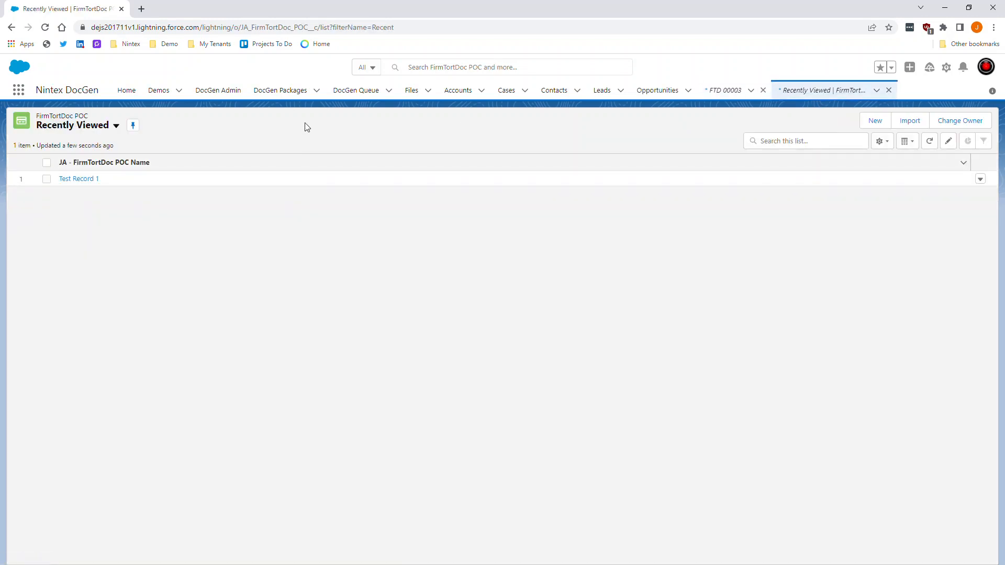
{"action": "left_click", "coordinate": [880, 126]}
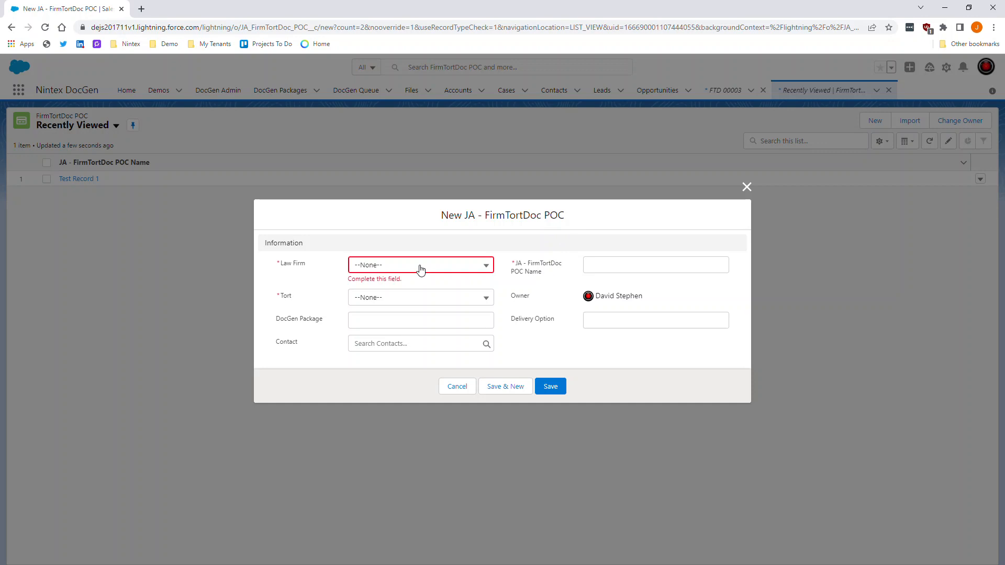
- Set the POC record's Law Firm to Firm III and Tort to Tort 3
{"action": "left_click", "coordinate": [420, 269]}
{"action": "left_click", "coordinate": [398, 337]}
{"action": "left_click", "coordinate": [369, 307]}
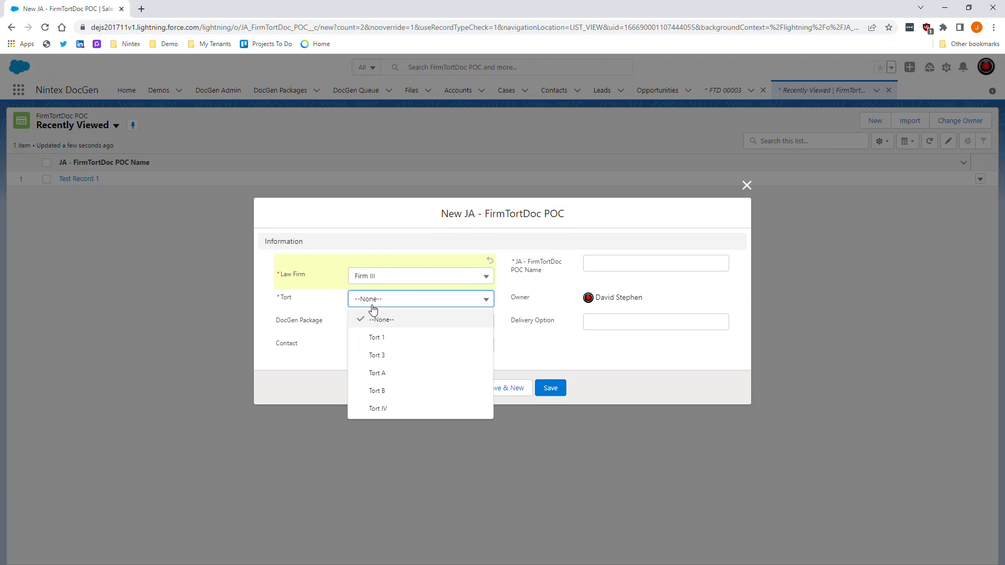
{"action": "left_click", "coordinate": [392, 354]}
{"action": "left_click", "coordinate": [322, 299]}
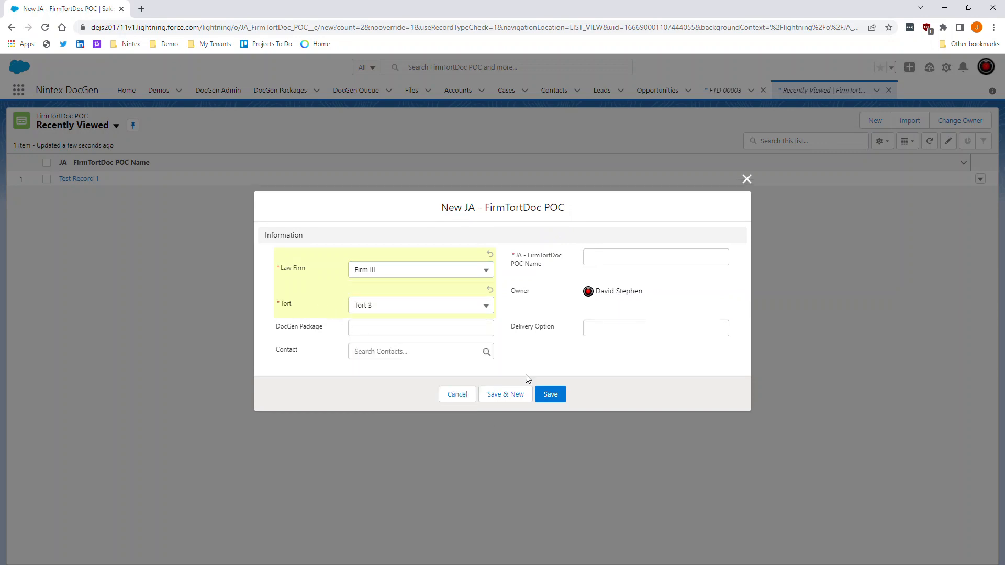
- Search for the contact by name and link it to the record
{"action": "left_click", "coordinate": [609, 328]}
{"action": "left_click", "coordinate": [381, 330]}
{"action": "left_click_drag", "start_coordinate": [323, 329], "coordinate": [287, 327]}
{"action": "left_click", "coordinate": [513, 326]}
{"action": "double_click", "coordinate": [515, 328]}
{"action": "left_click", "coordinate": [523, 331]}
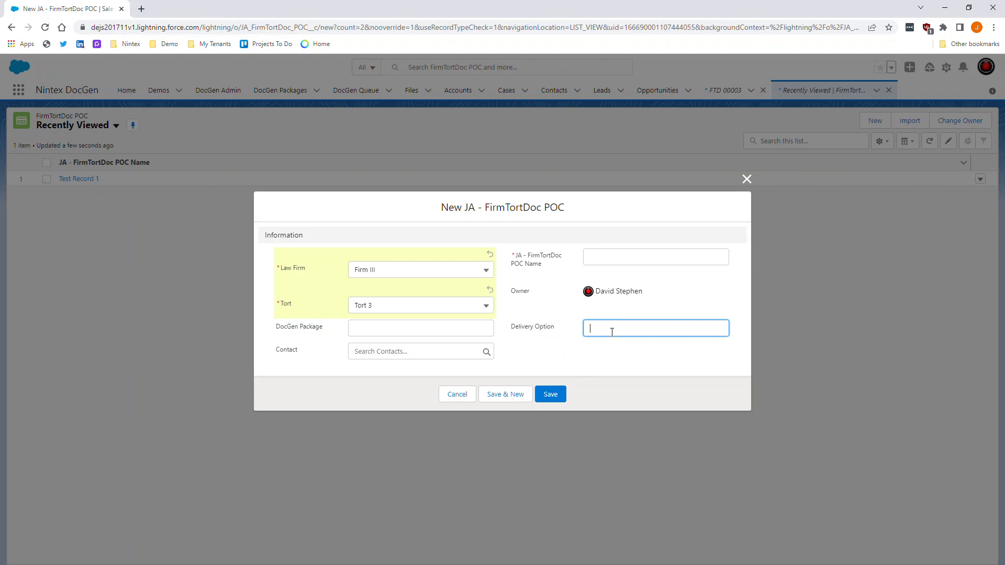
{"action": "left_click", "coordinate": [406, 326]}
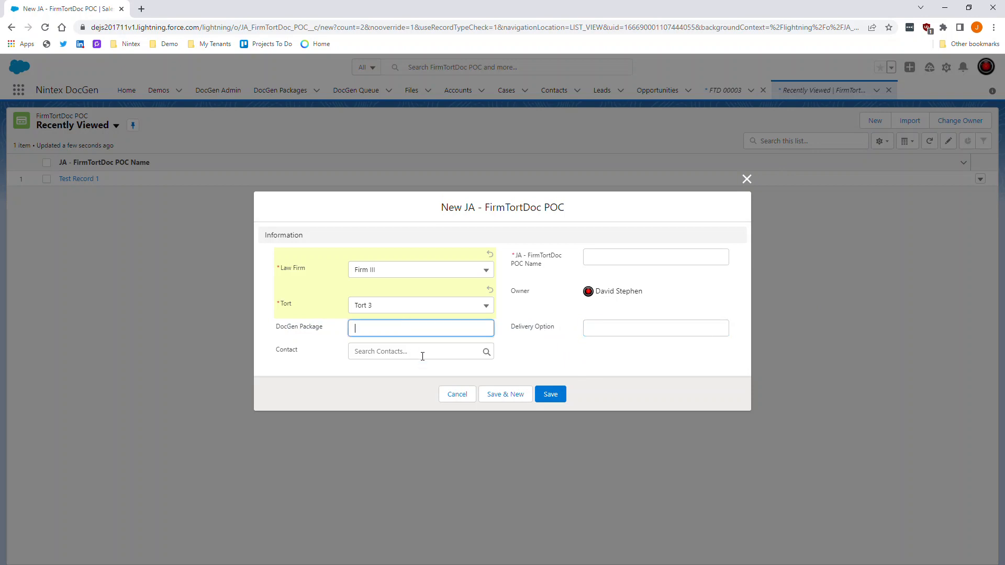
{"action": "left_click", "coordinate": [533, 356]}
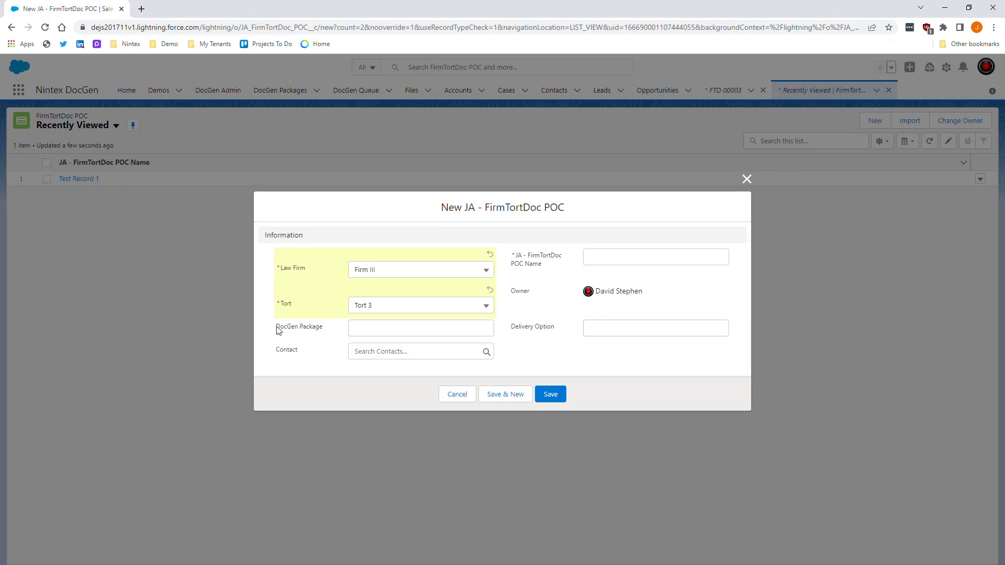
{"action": "left_click", "coordinate": [314, 329]}
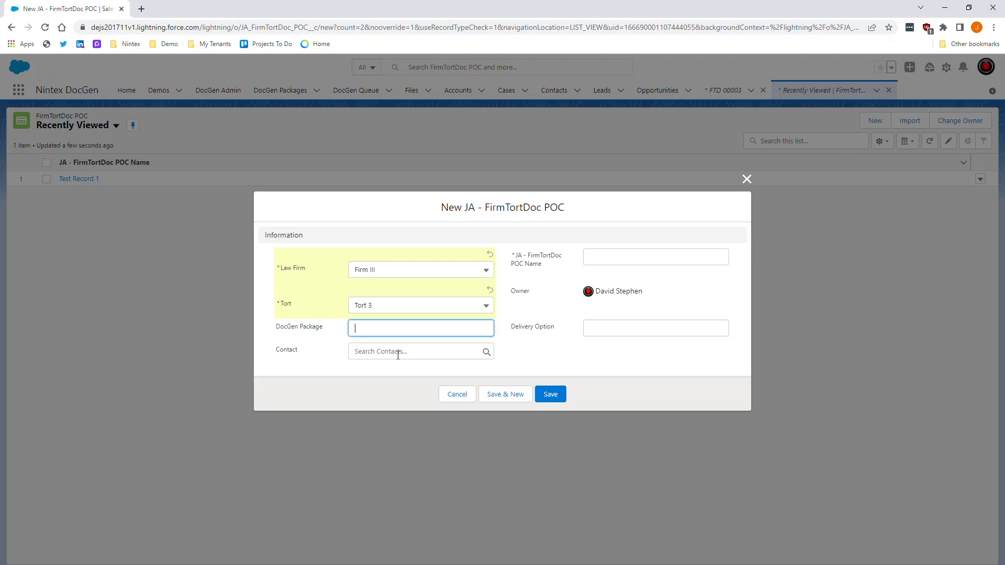
{"action": "left_click", "coordinate": [612, 335]}
{"action": "left_click", "coordinate": [454, 333]}
{"action": "left_click_drag", "start_coordinate": [312, 355], "coordinate": [384, 360]}
{"action": "left_click", "coordinate": [390, 355]}
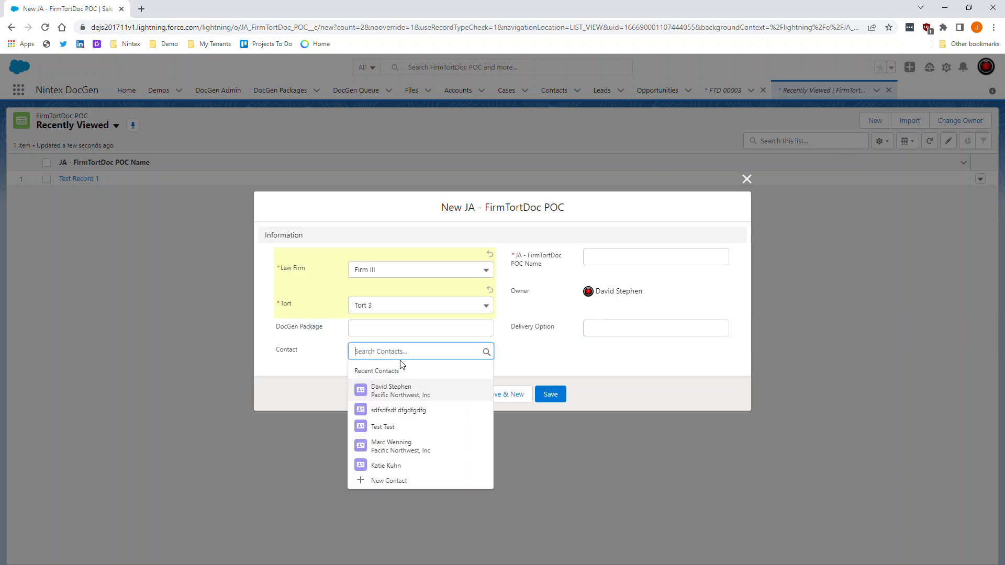
{"action": "left_click", "coordinate": [406, 383]}
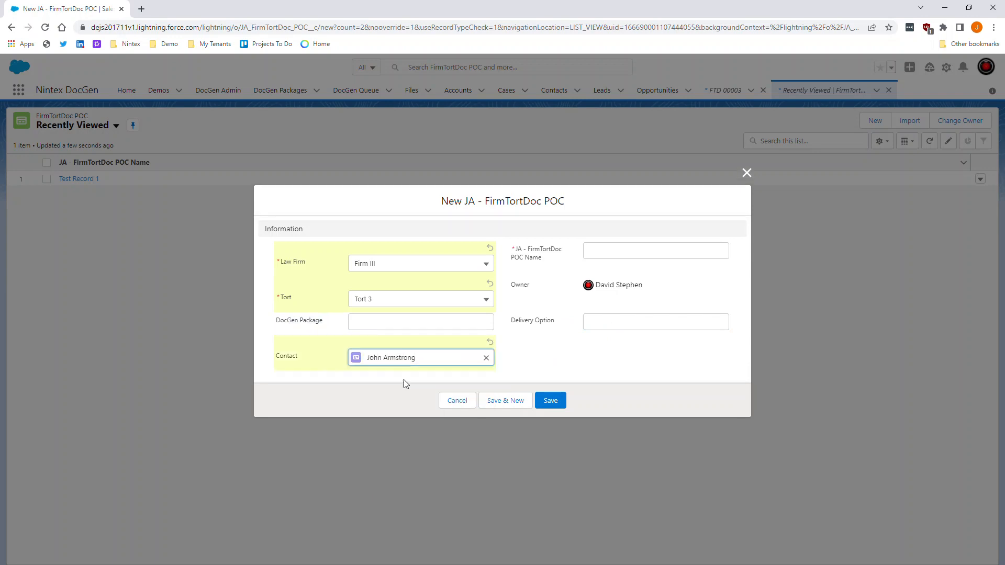
{"action": "left_click", "coordinate": [555, 216]}
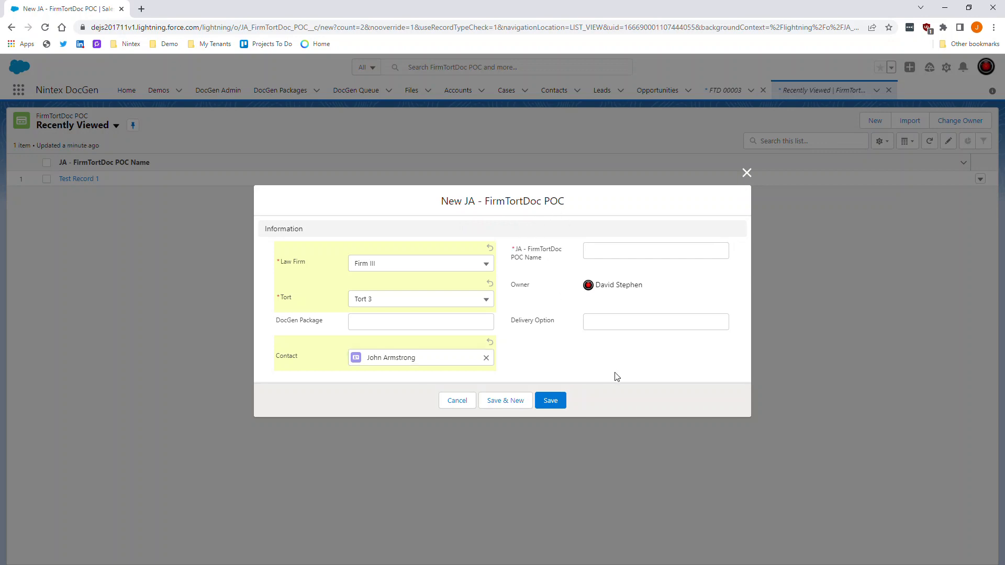
- Name the record 'Test Record Demo' and save it
{"action": "left_click", "coordinate": [620, 258]}
{"action": "type", "text": "Terst Re"}
{"action": "key", "text": "BackSpace"}
{"action": "key", "text": "BackSpace"}
{"action": "key", "text": "BackSpace"}
{"action": "key", "text": "BackSpace"}
{"action": "key", "text": "BackSpace"}
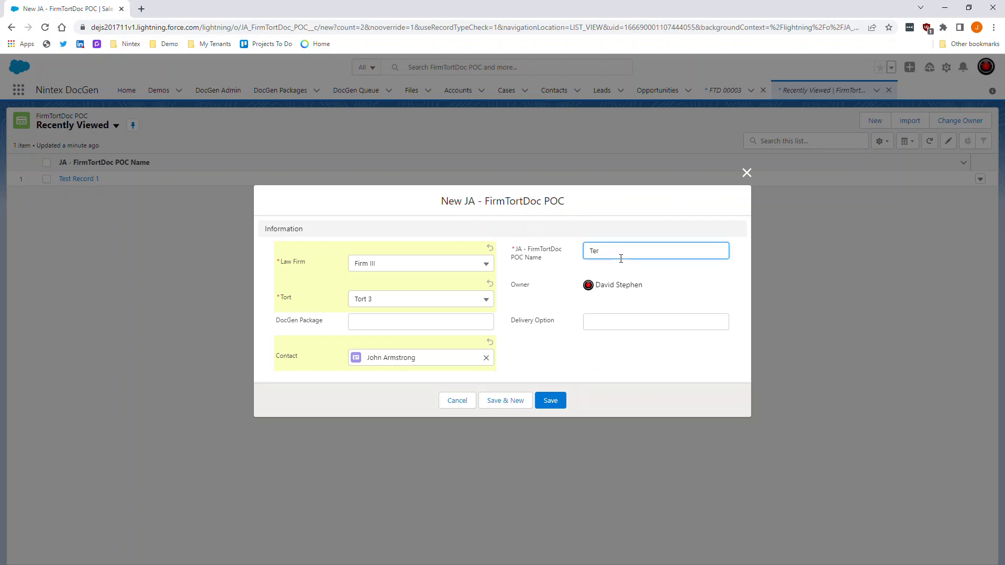
{"action": "type", "text": "st Record Demo"}
{"action": "left_click", "coordinate": [569, 348]}
{"action": "left_click", "coordinate": [606, 326]}
{"action": "left_click", "coordinate": [393, 326]}
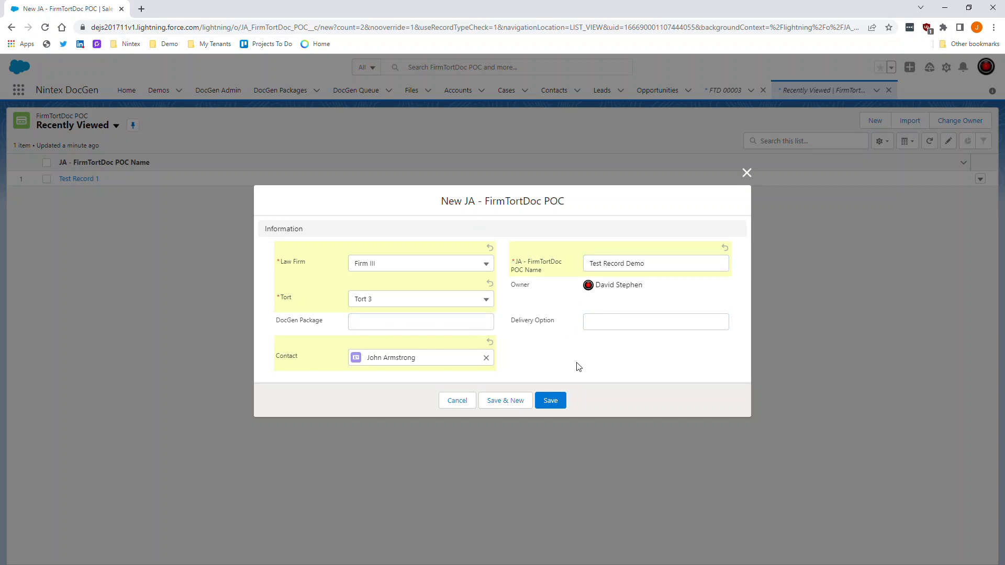
{"action": "left_click", "coordinate": [550, 401]}
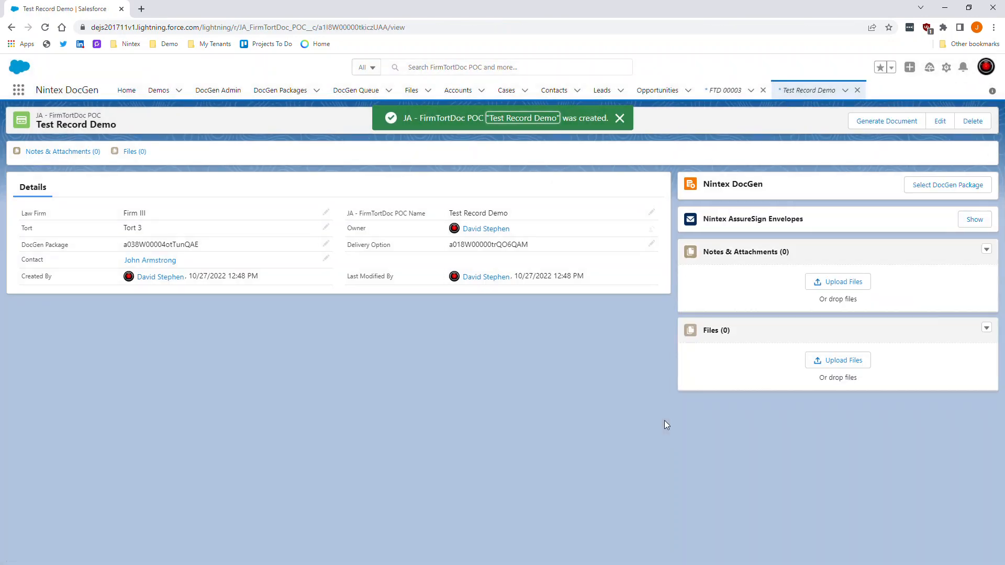
{"action": "left_click_drag", "start_coordinate": [200, 245], "coordinate": [130, 250]}
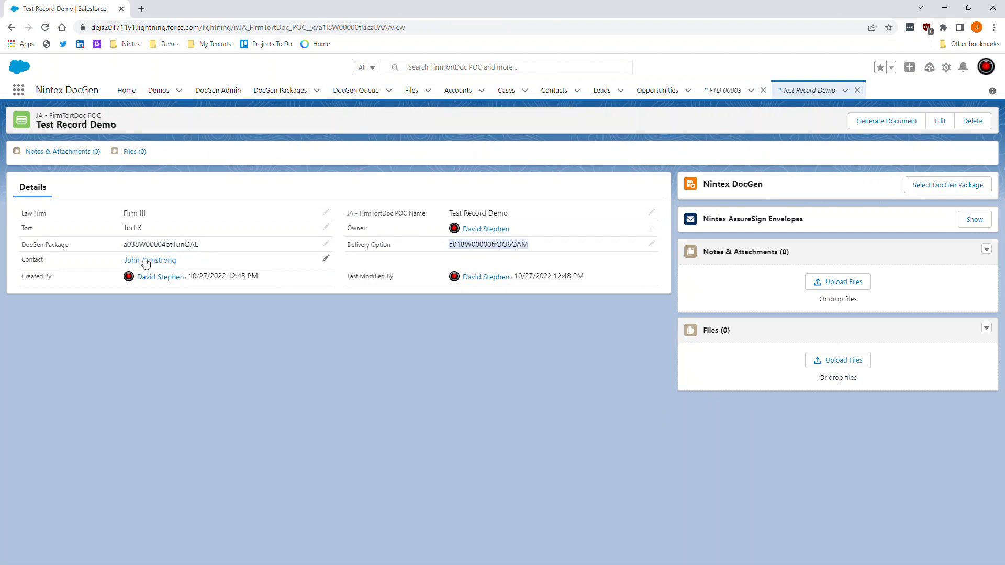
{"action": "left_click_drag", "start_coordinate": [124, 245], "coordinate": [210, 248]}
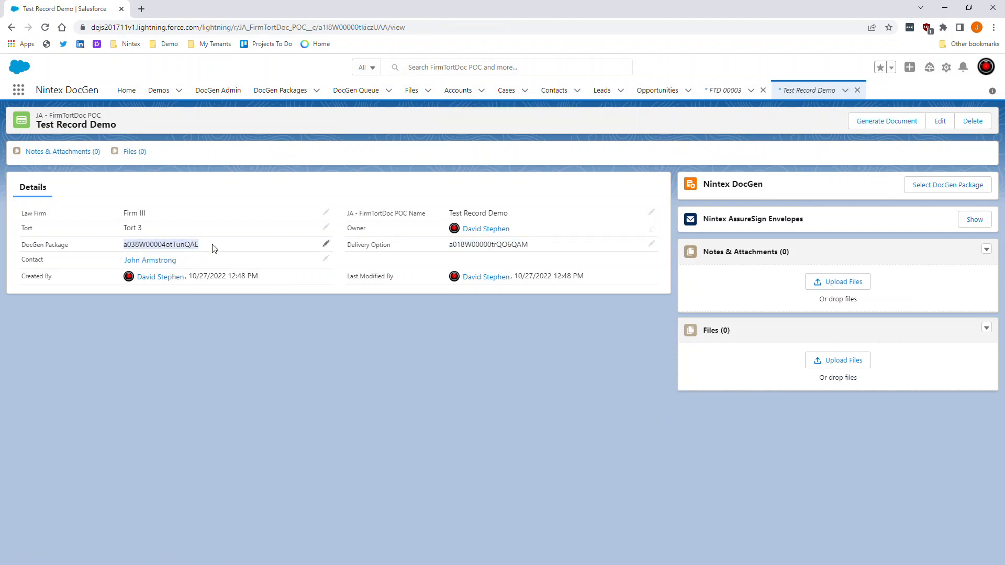
{"action": "left_click", "coordinate": [215, 249]}
{"action": "left_click_drag", "start_coordinate": [536, 244], "coordinate": [448, 246]}
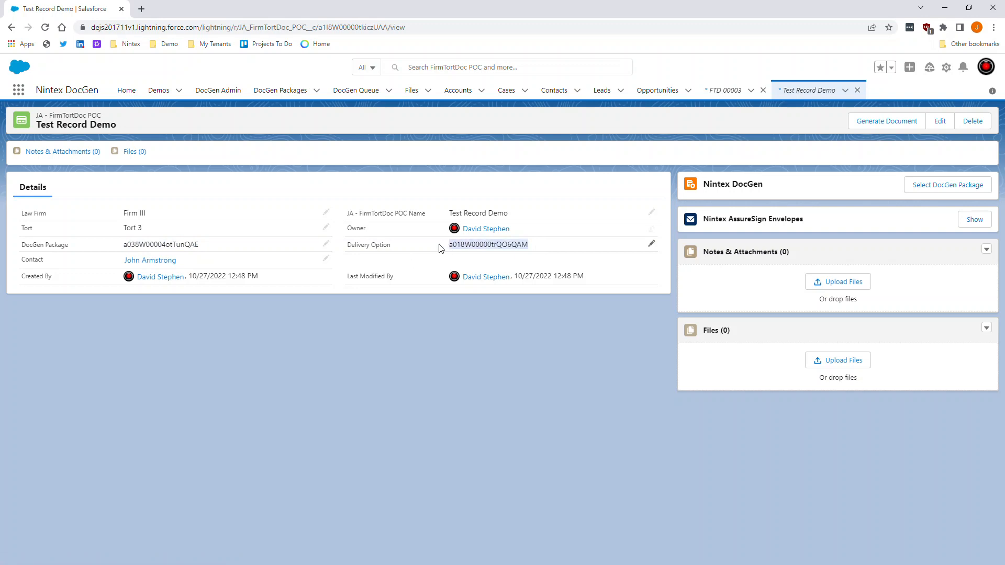
{"action": "left_click_drag", "start_coordinate": [205, 245], "coordinate": [116, 252]}
{"action": "left_click", "coordinate": [112, 247]}
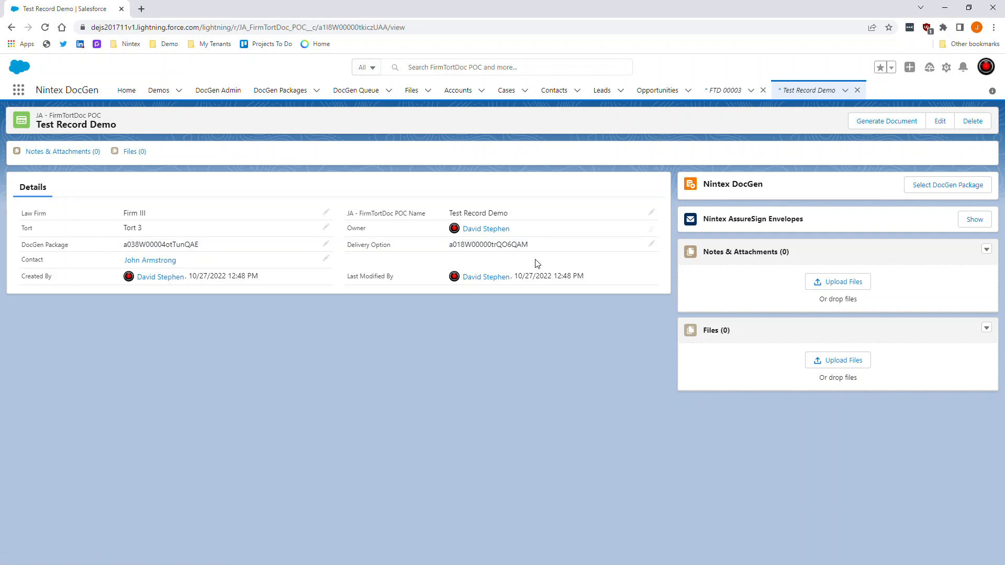
{"action": "left_click_drag", "start_coordinate": [538, 247], "coordinate": [453, 243]}
{"action": "left_click", "coordinate": [353, 305]}
- Open the POC object in Object Manager and launch its JA - FirmTortDoc Set Package flow trigger
{"action": "left_click", "coordinate": [947, 68]}
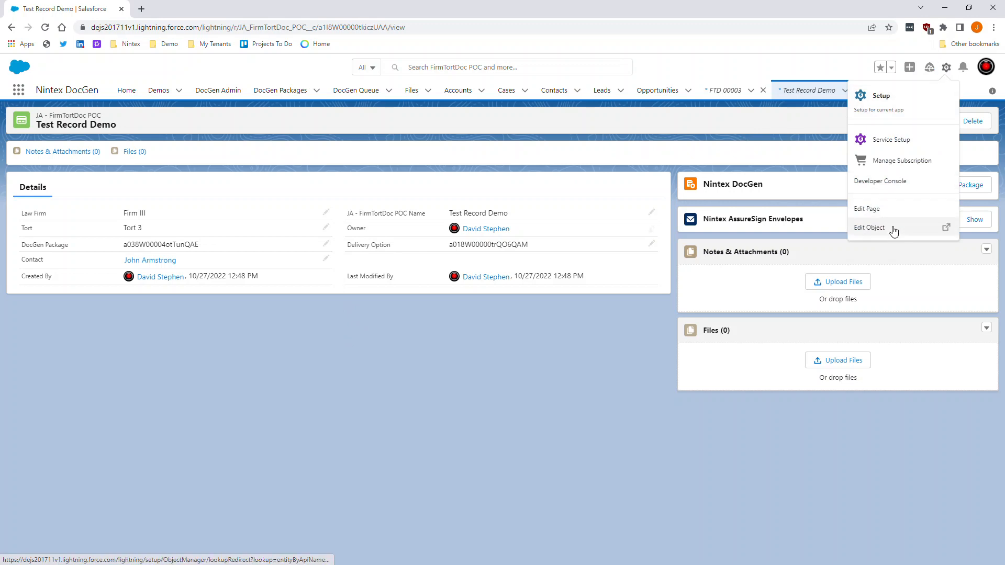
{"action": "left_click", "coordinate": [892, 228]}
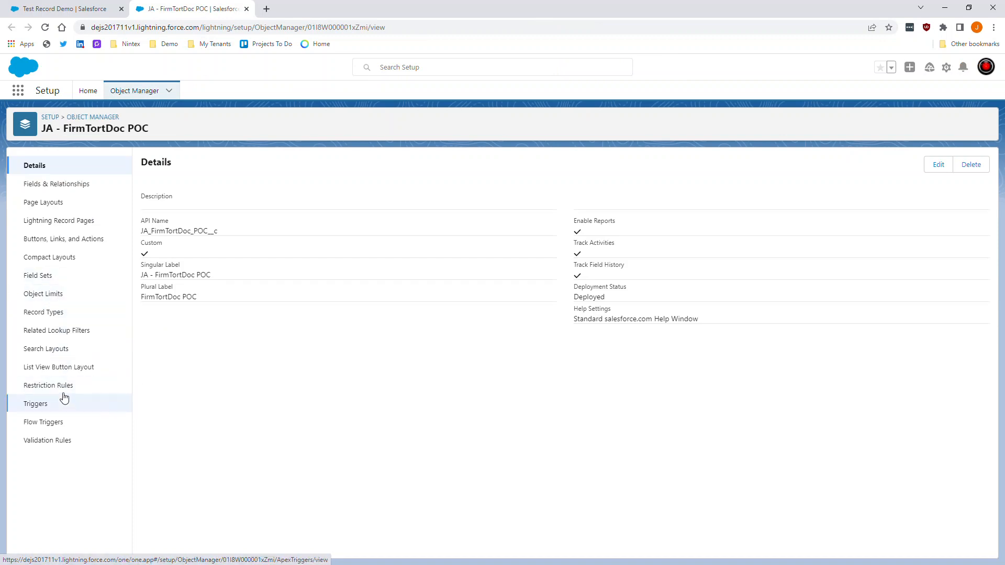
{"action": "left_click", "coordinate": [61, 423]}
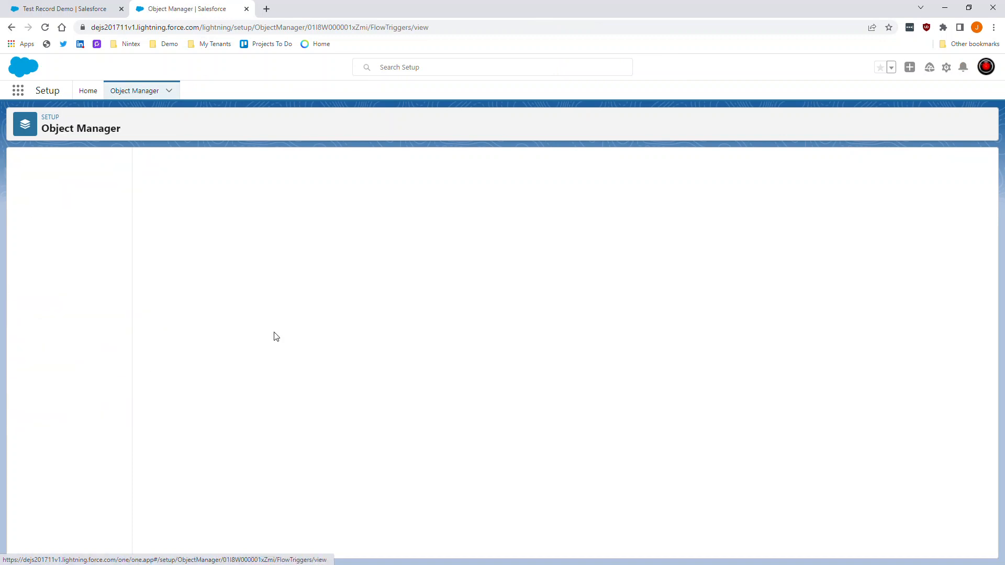
{"action": "left_click", "coordinate": [213, 222]}
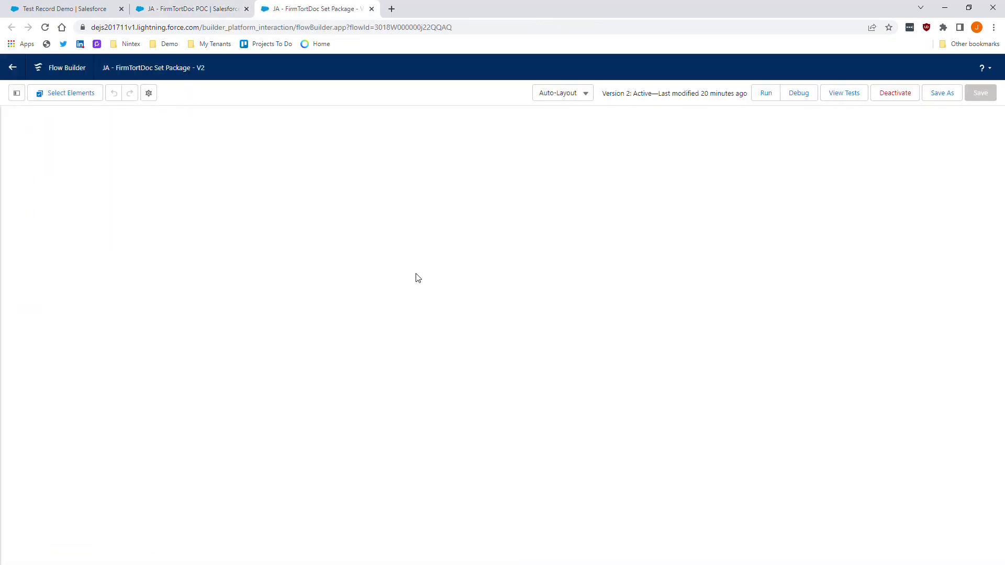
- Open the Find DocGen Package step's settings and close them unchanged
{"action": "left_click", "coordinate": [423, 291]}
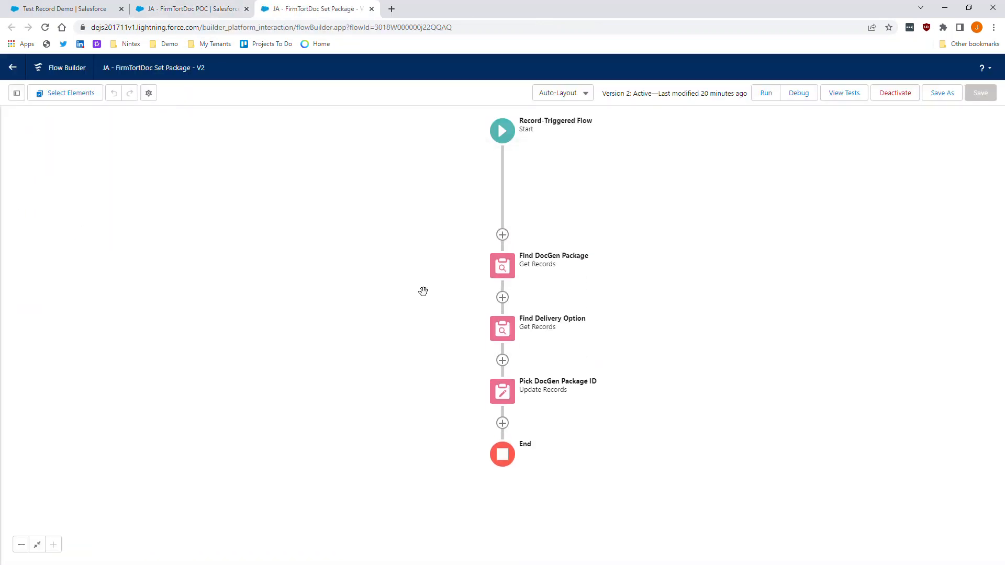
{"action": "left_click", "coordinate": [506, 196]}
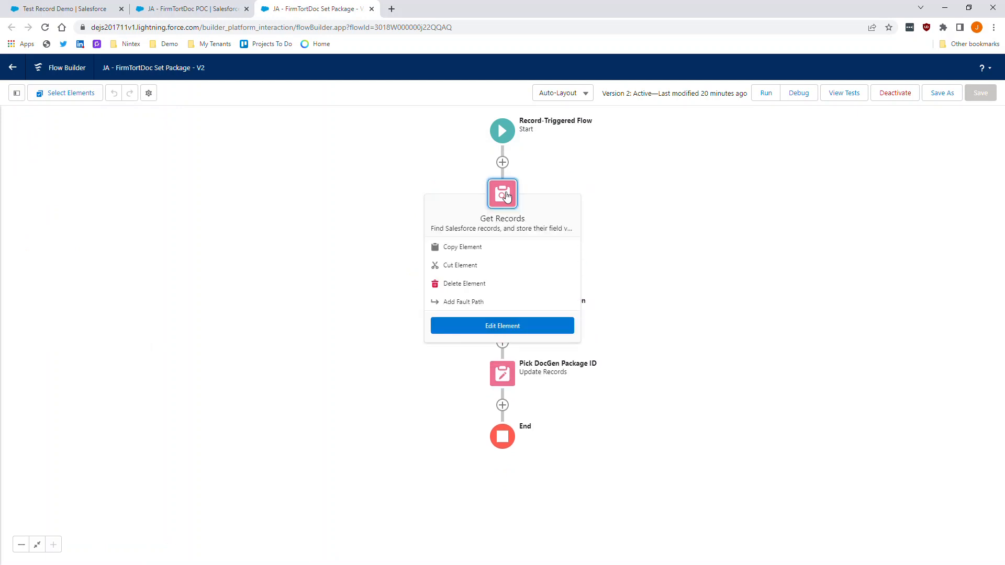
{"action": "left_click", "coordinate": [503, 328]}
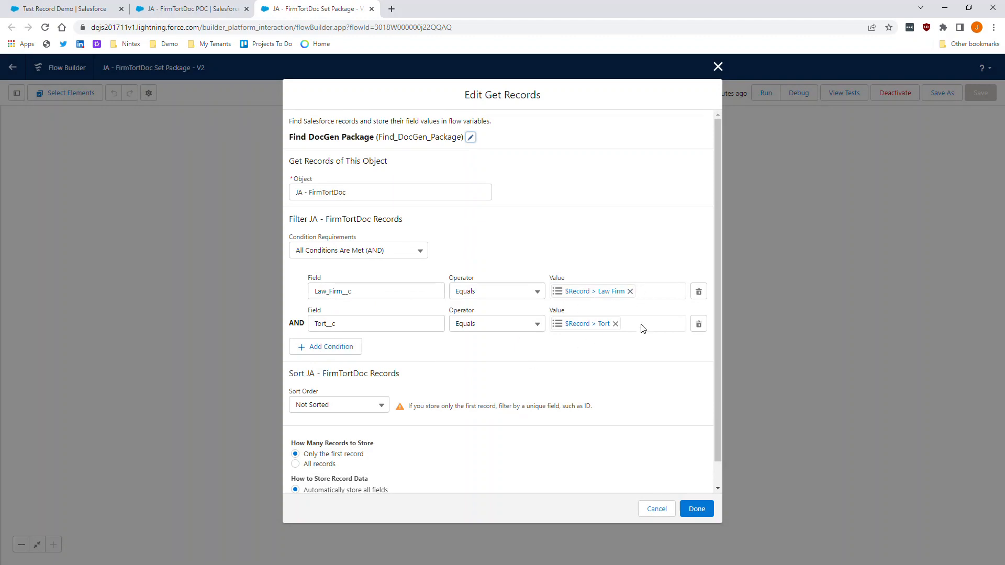
{"action": "scroll", "coordinate": [649, 488], "scroll_direction": "down", "scroll_amount": 1}
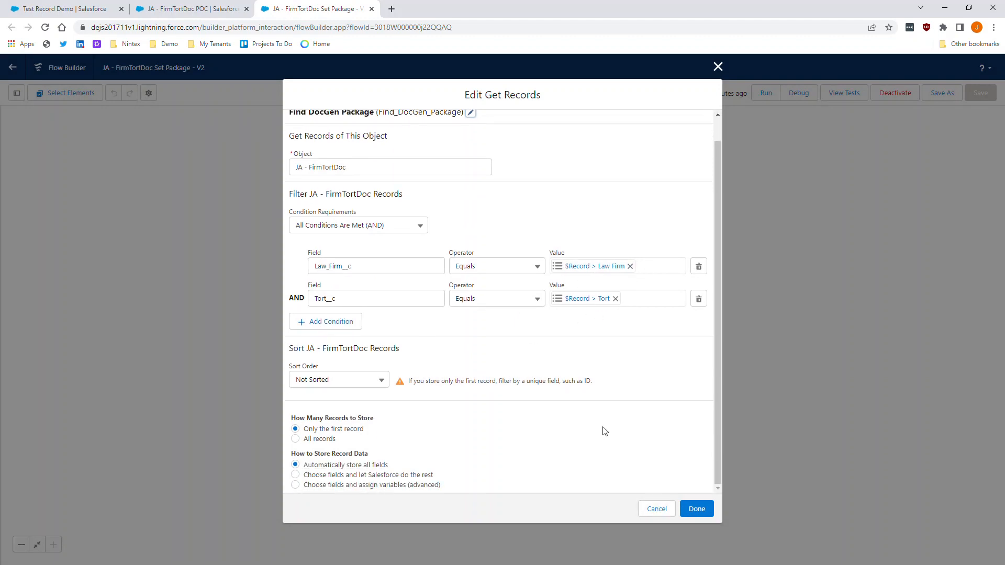
{"action": "left_click", "coordinate": [656, 511]}
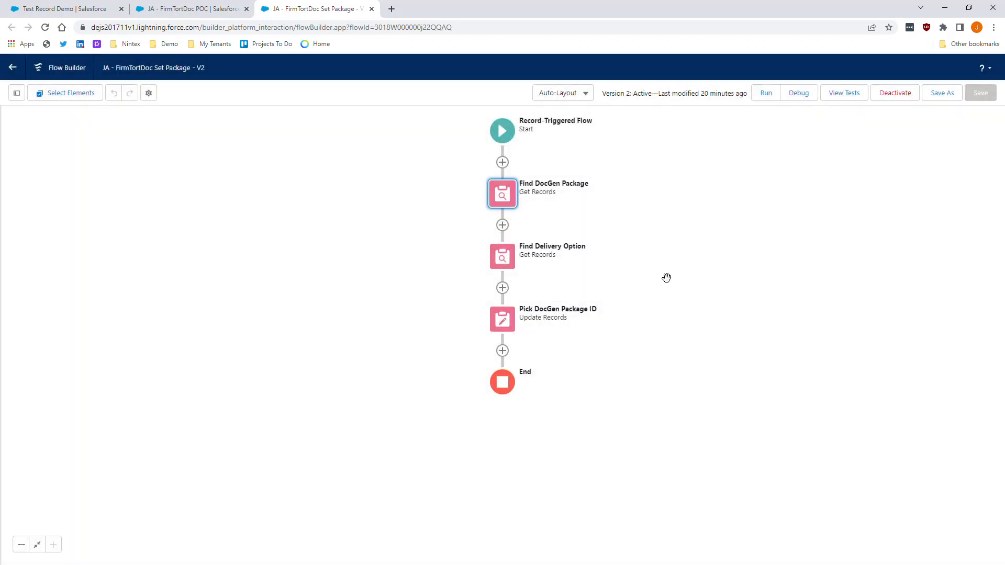
- Inspect Find Delivery Option's Loop__DDP__c and RecordTypeId 0128W000000ai0xQAA conditions, then cancel
{"action": "left_click", "coordinate": [506, 259]}
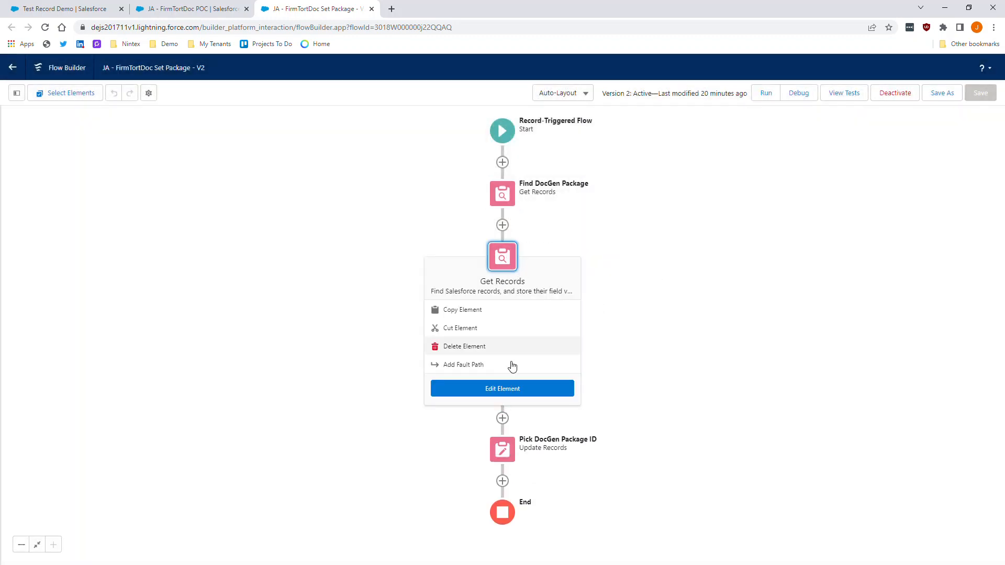
{"action": "left_click", "coordinate": [504, 391]}
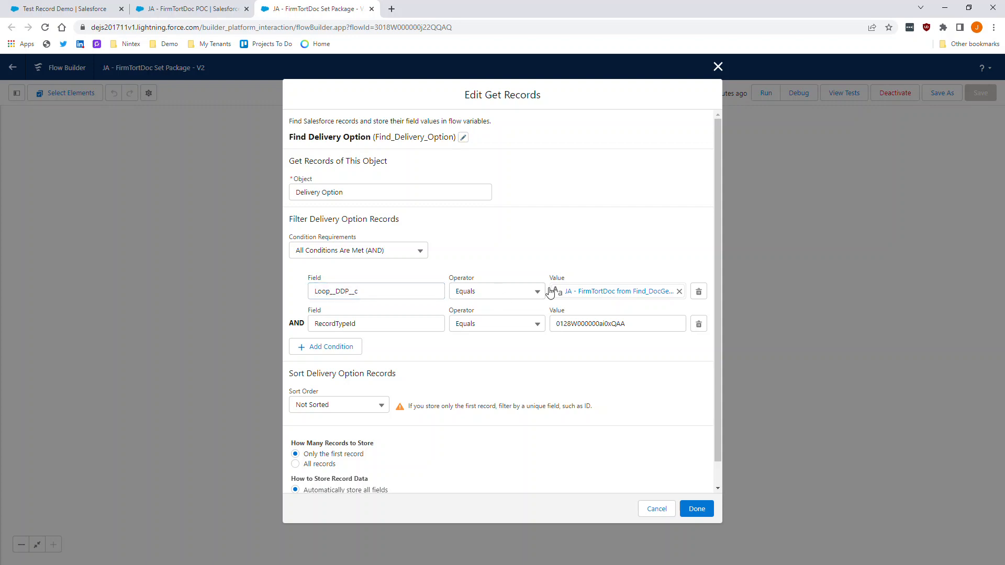
{"action": "left_click", "coordinate": [391, 291]}
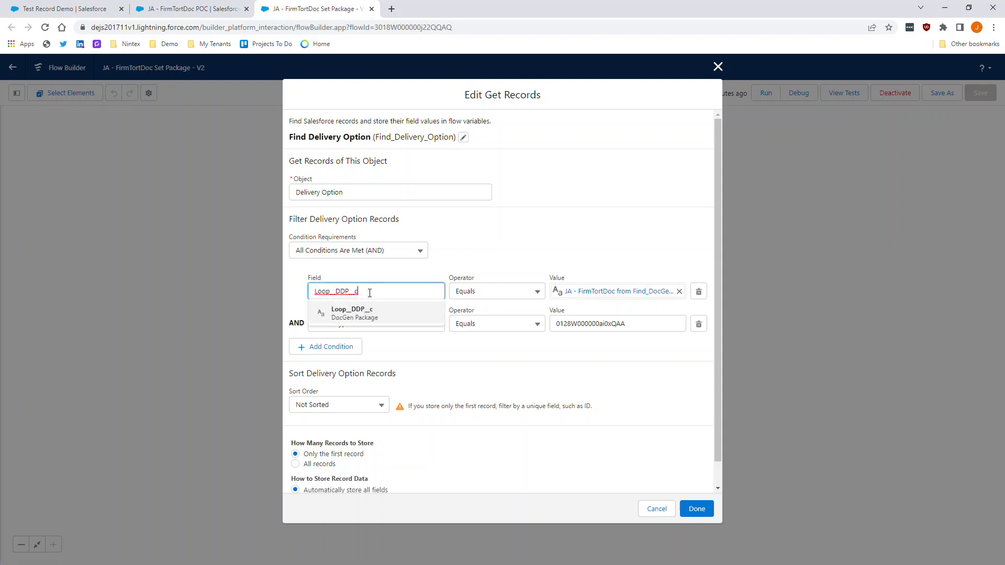
{"action": "left_click", "coordinate": [412, 273]}
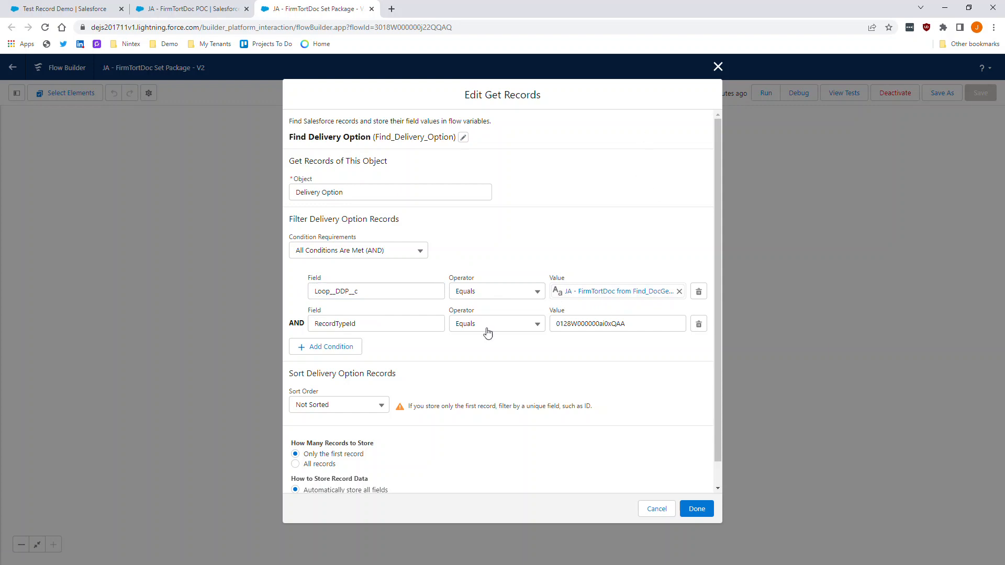
{"action": "left_click", "coordinate": [314, 325]}
{"action": "left_click", "coordinate": [523, 347]}
{"action": "left_click", "coordinate": [640, 319]}
{"action": "left_click", "coordinate": [497, 343]}
{"action": "left_click", "coordinate": [659, 321]}
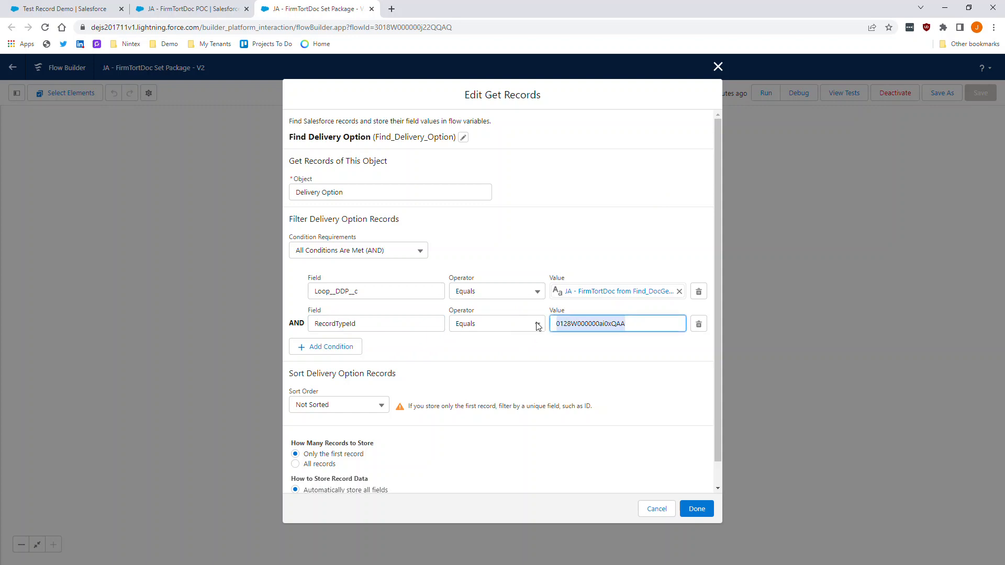
{"action": "left_click", "coordinate": [555, 353]}
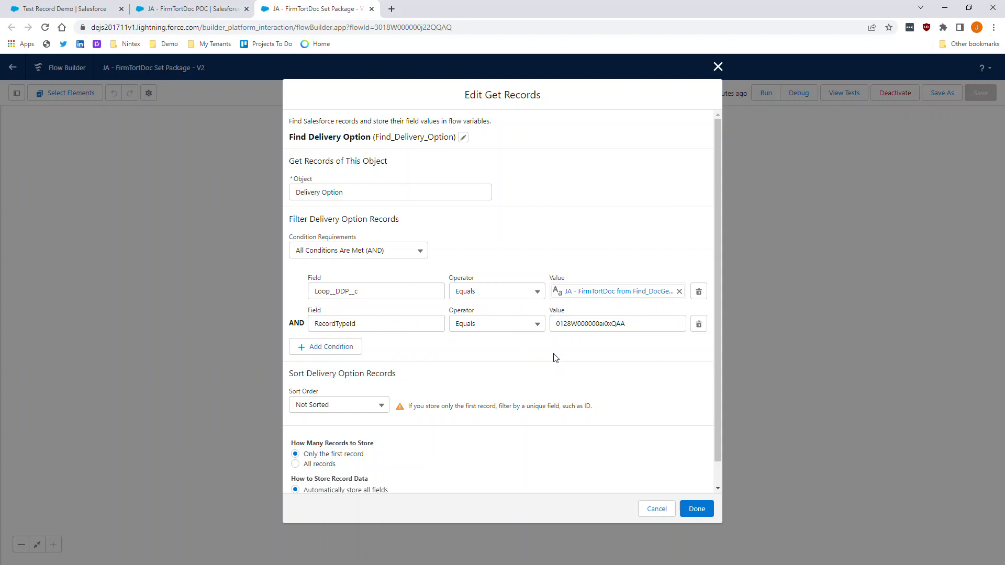
{"action": "left_click_drag", "start_coordinate": [626, 324], "coordinate": [525, 349]}
{"action": "left_click", "coordinate": [526, 348]}
{"action": "scroll", "coordinate": [503, 372], "scroll_direction": "down", "scroll_amount": 1}
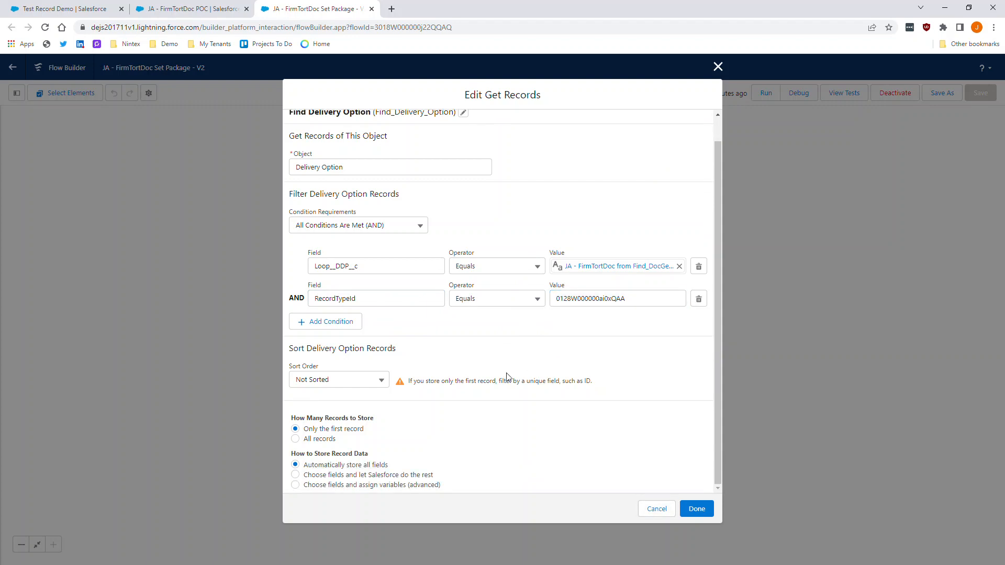
{"action": "left_click", "coordinate": [652, 512]}
- Review Pick DocGen Package ID's Delivery_Option__c and DocGen_Package__c assignments, then cancel without saving
{"action": "left_click", "coordinate": [286, 252]}
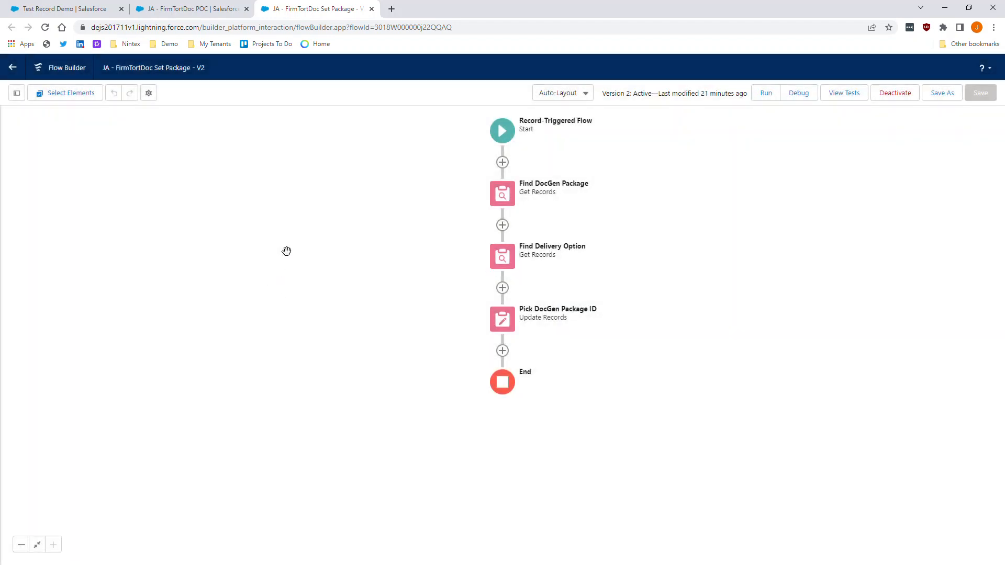
{"action": "left_click_drag", "start_coordinate": [429, 226], "coordinate": [415, 280]}
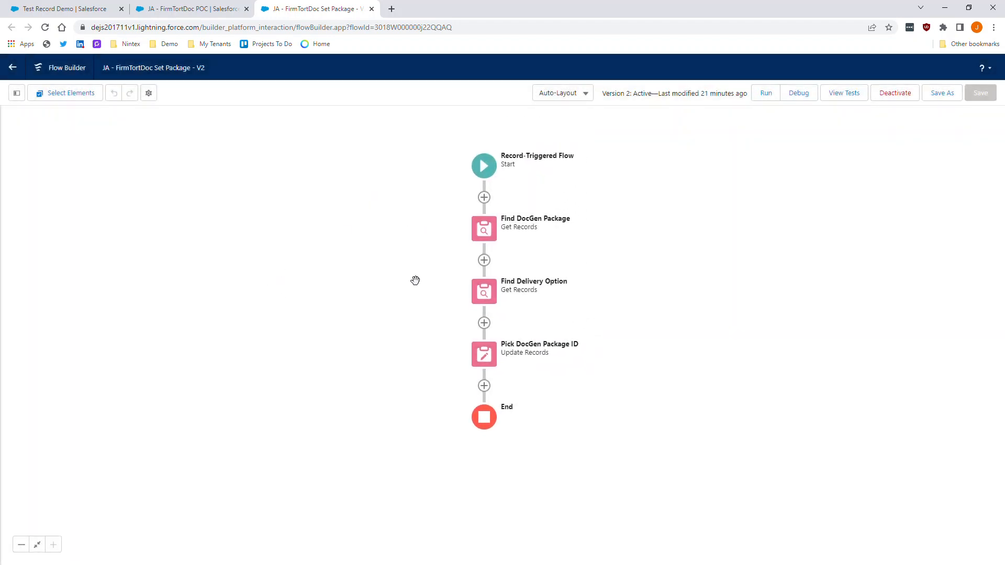
{"action": "left_click", "coordinate": [481, 355]}
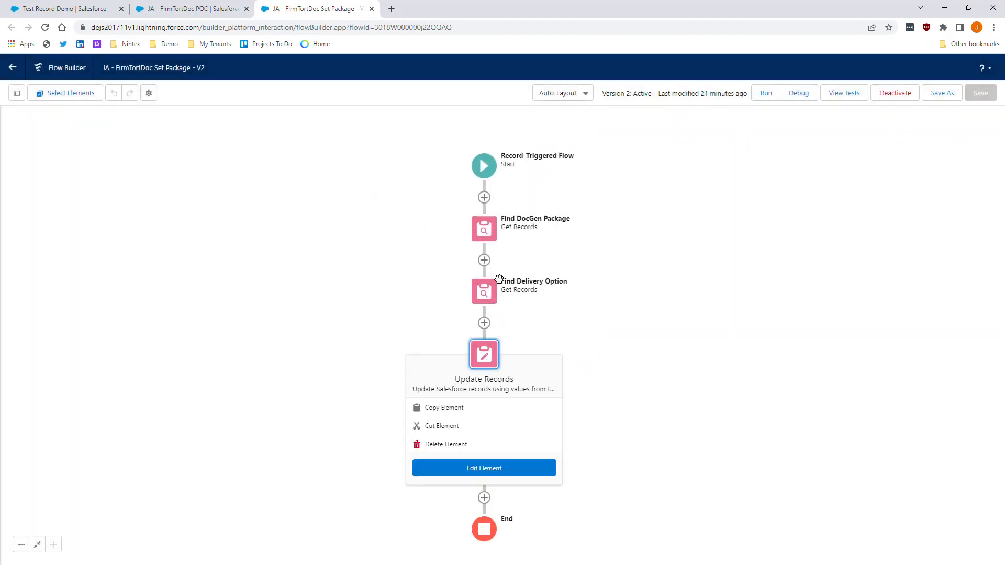
{"action": "left_click", "coordinate": [486, 477]}
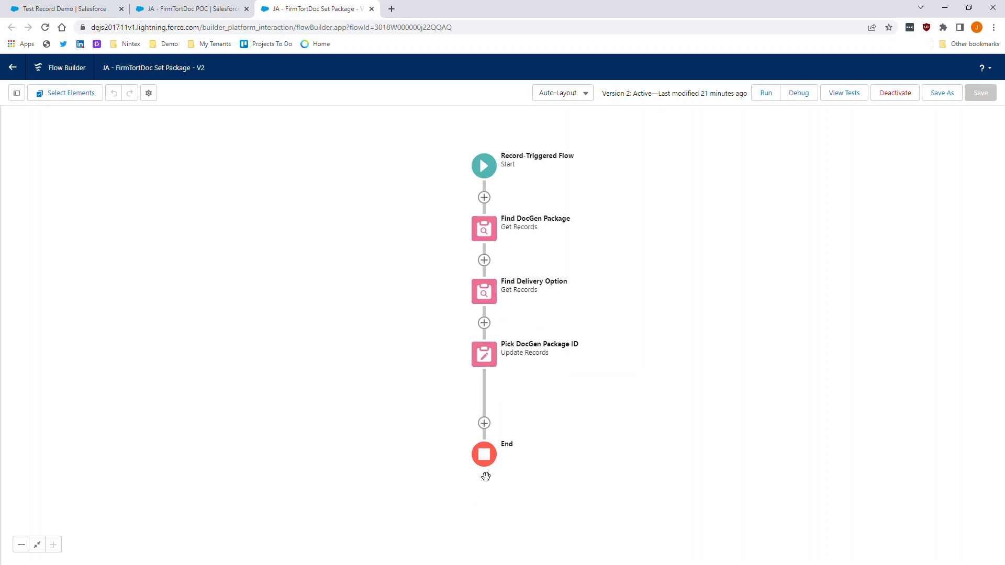
{"action": "left_click", "coordinate": [482, 351]}
{"action": "left_click", "coordinate": [491, 471]}
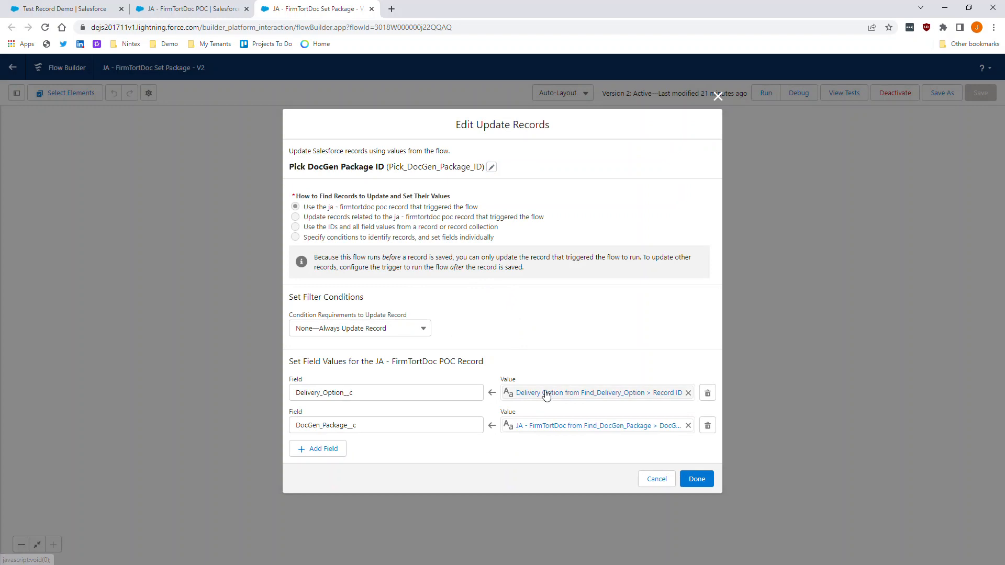
{"action": "left_click", "coordinate": [379, 399]}
{"action": "left_click", "coordinate": [387, 443]}
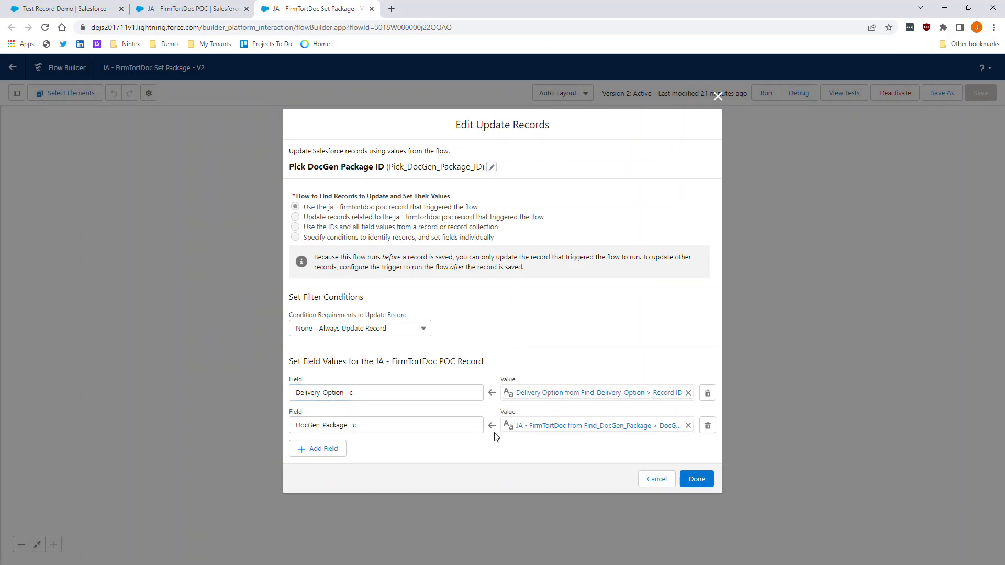
{"action": "left_click", "coordinate": [654, 480]}
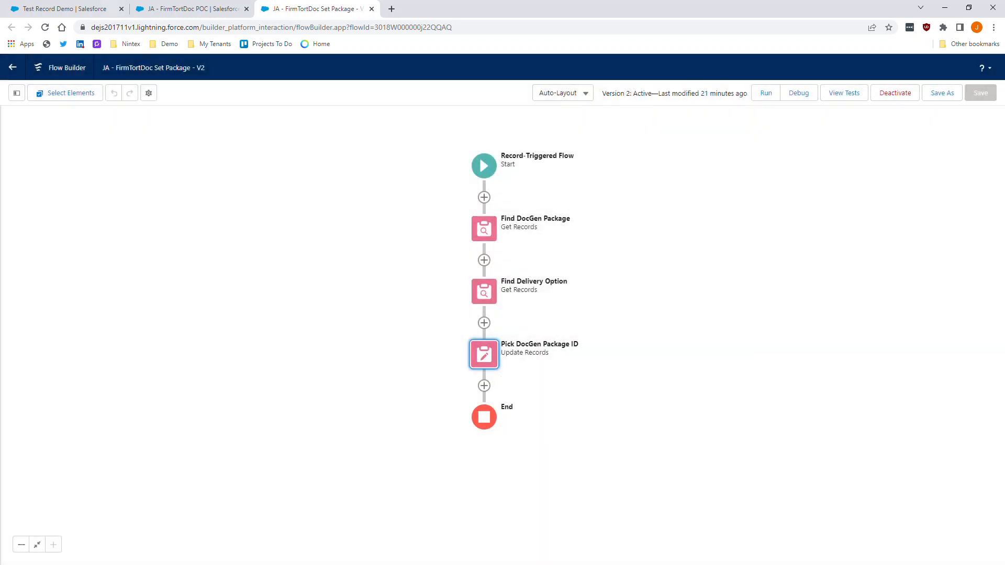
- Leave Flow Builder and open the POC object's Generate Document button for editing
{"action": "left_click", "coordinate": [13, 67]}
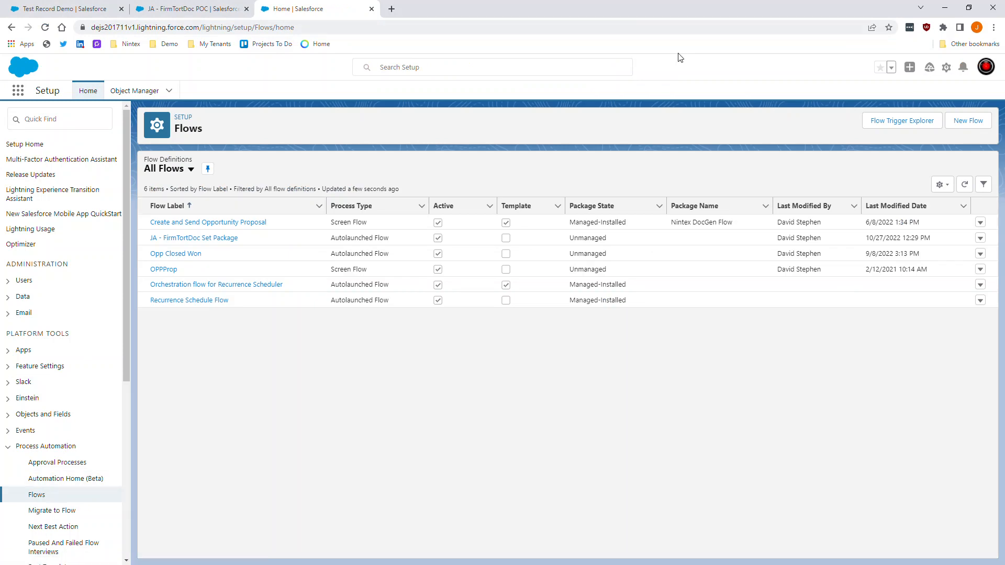
{"action": "key", "text": "ctrl+w"}
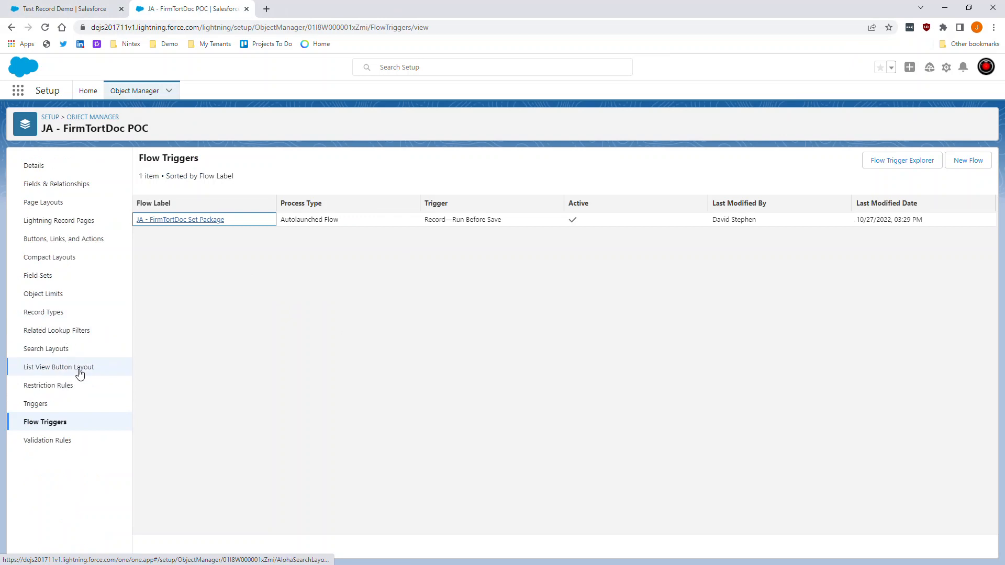
{"action": "left_click", "coordinate": [73, 238]}
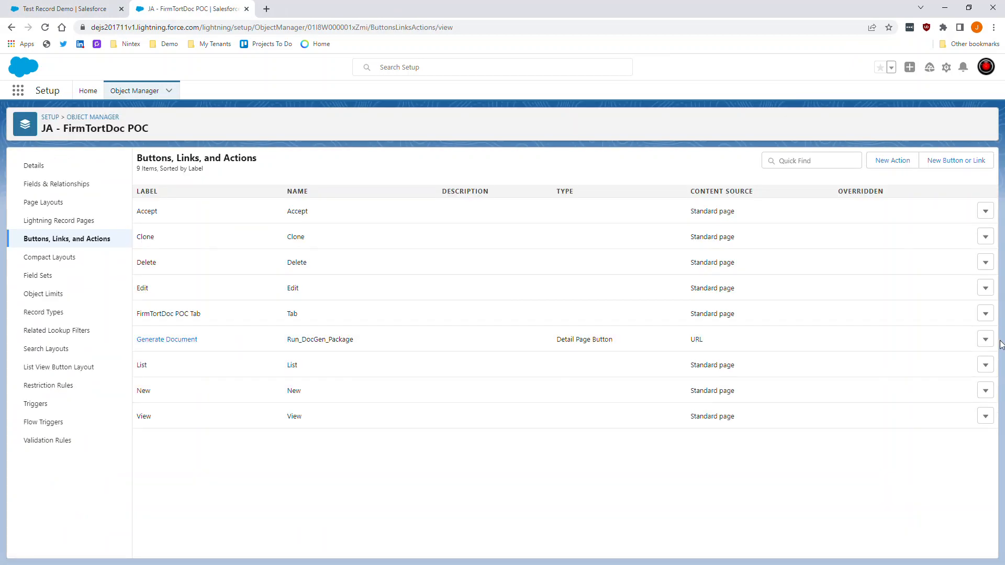
{"action": "left_click", "coordinate": [985, 340]}
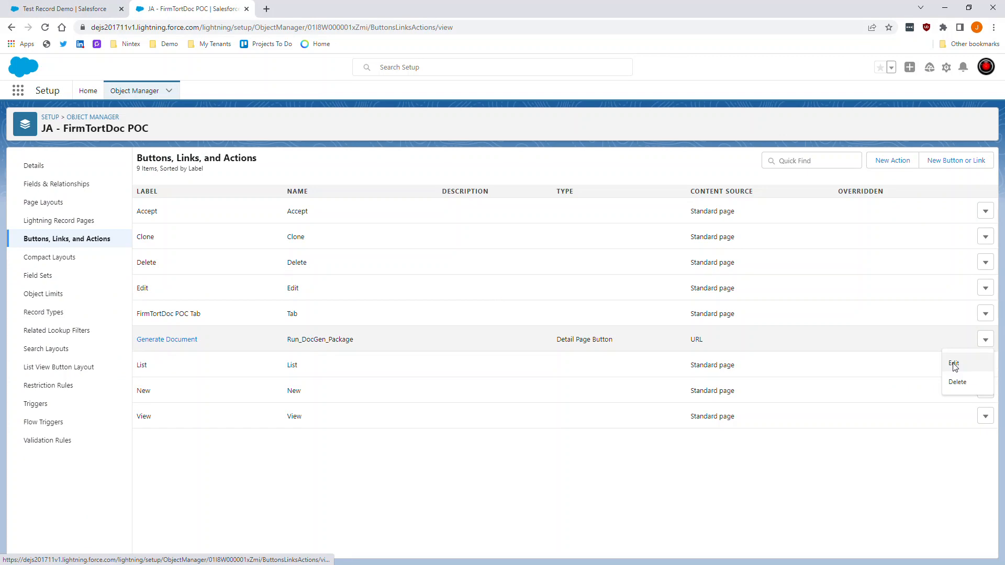
{"action": "left_click", "coordinate": [954, 365]}
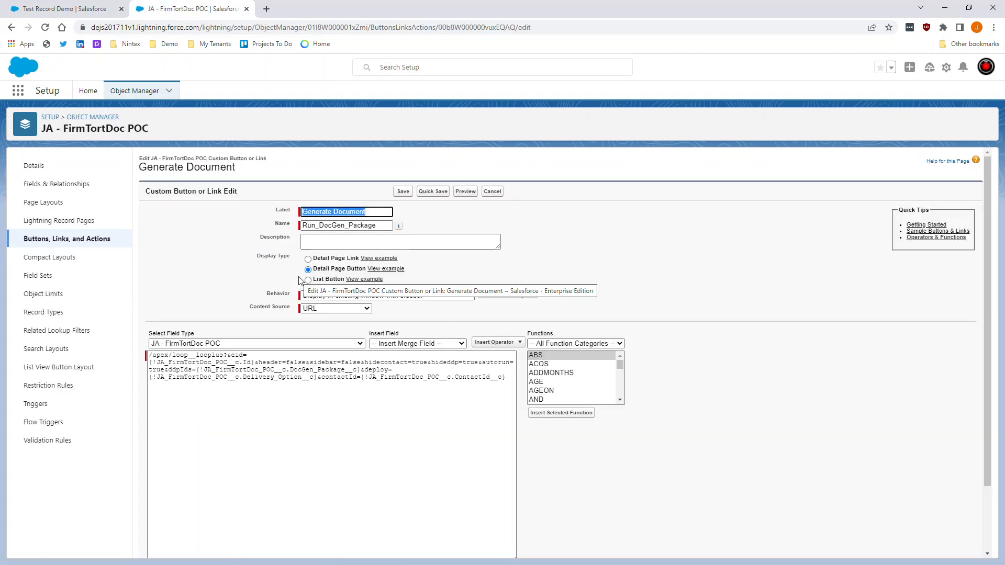
- Review the Generate Document URL's record id, ddpIds and deploy parameters
{"action": "scroll", "coordinate": [306, 314], "scroll_direction": "down", "scroll_amount": 2}
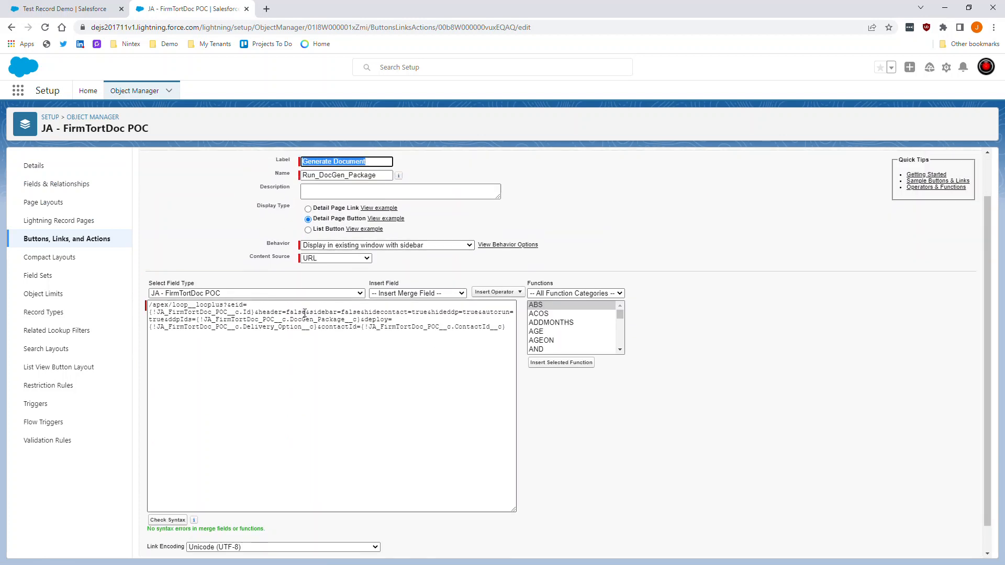
{"action": "scroll", "coordinate": [305, 314], "scroll_direction": "up", "scroll_amount": 2}
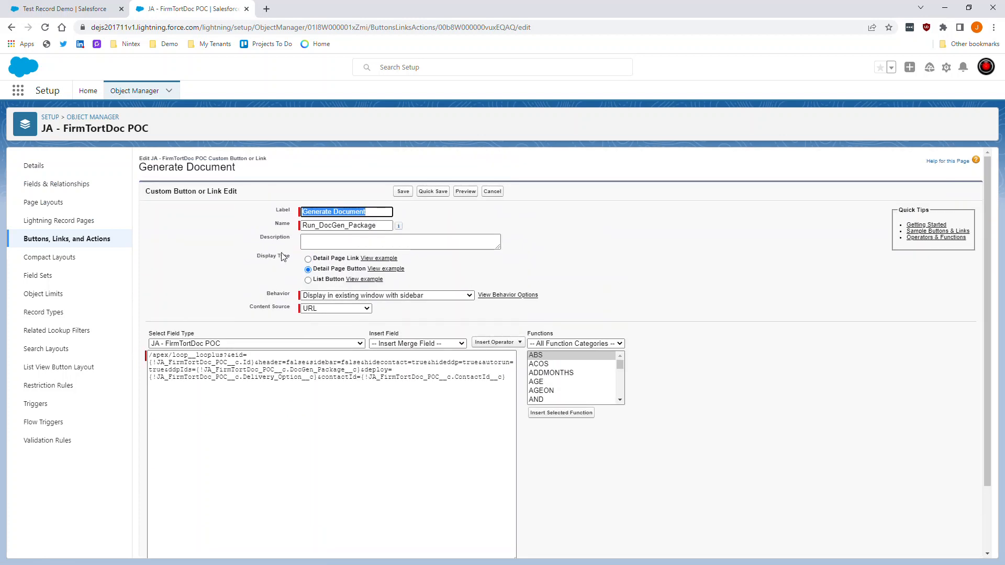
{"action": "left_click", "coordinate": [313, 321]}
{"action": "scroll", "coordinate": [338, 302], "scroll_direction": "down", "scroll_amount": 2}
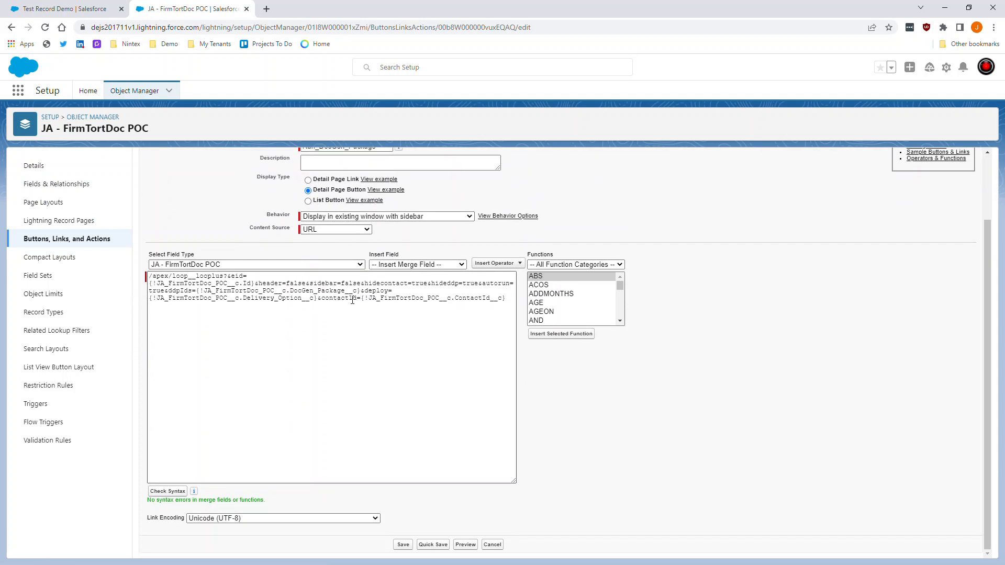
{"action": "left_click_drag", "start_coordinate": [504, 298], "coordinate": [148, 277]}
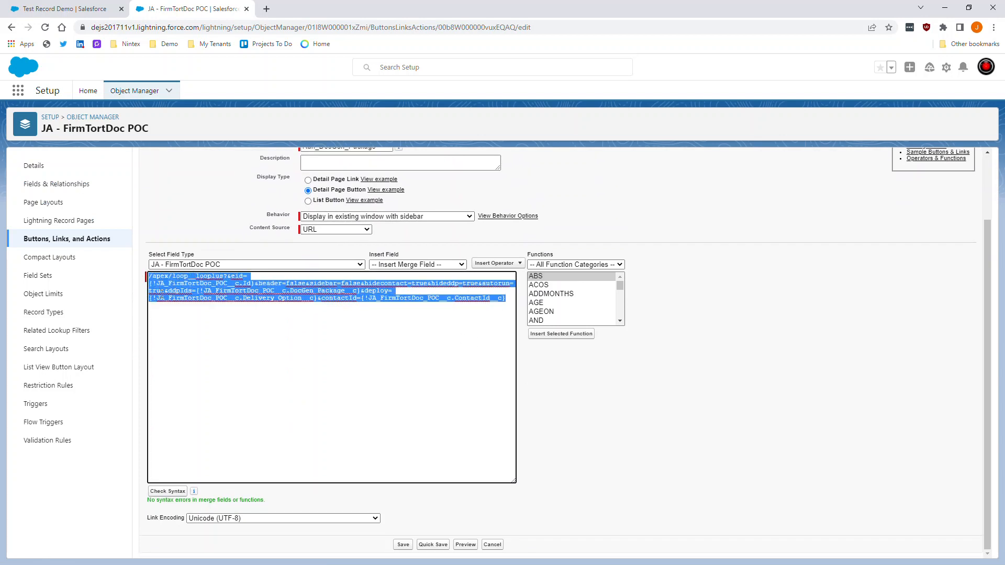
{"action": "left_click", "coordinate": [168, 299]}
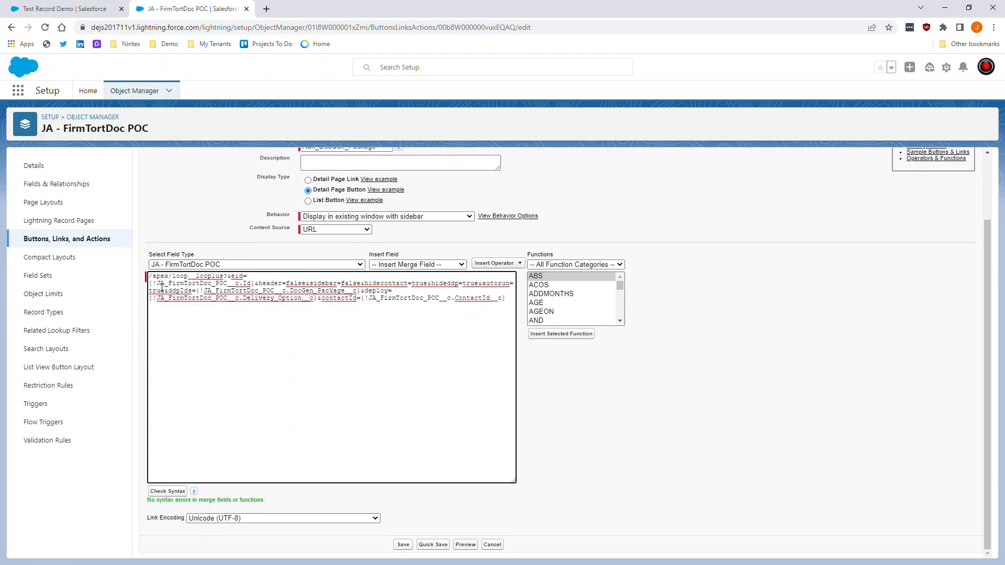
{"action": "left_click_drag", "start_coordinate": [241, 277], "coordinate": [425, 286]}
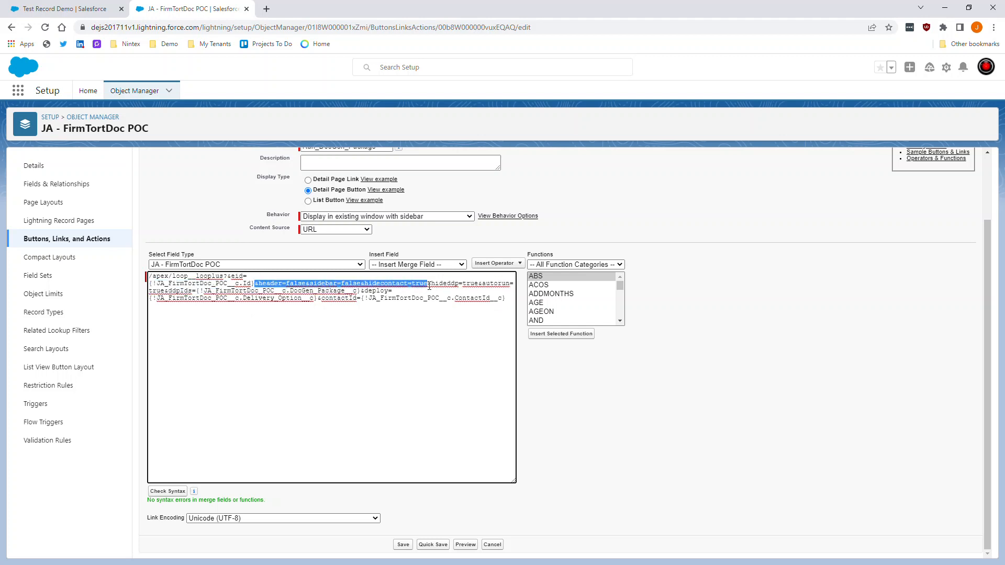
{"action": "left_click", "coordinate": [197, 291]}
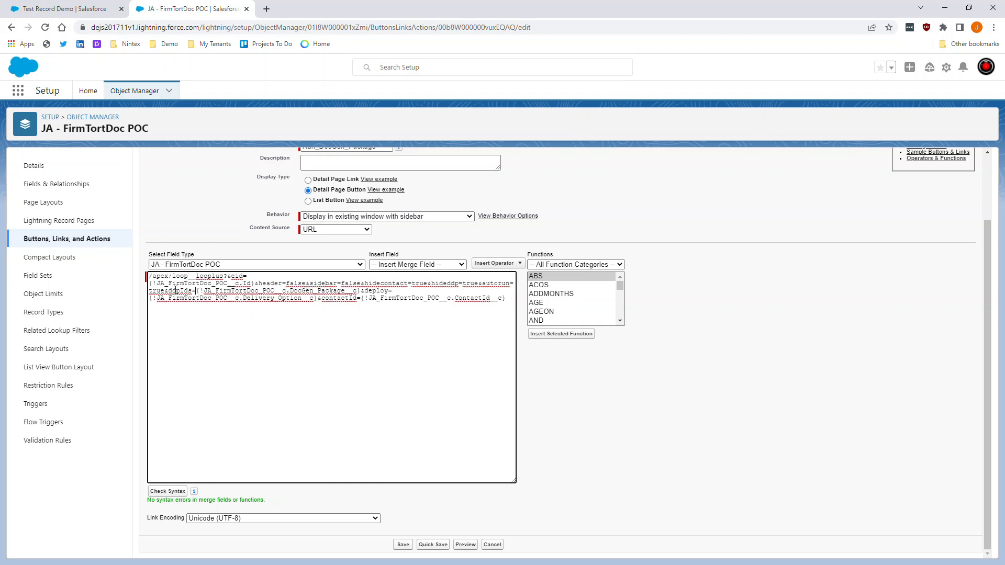
{"action": "left_click_drag", "start_coordinate": [169, 291], "coordinate": [365, 292]}
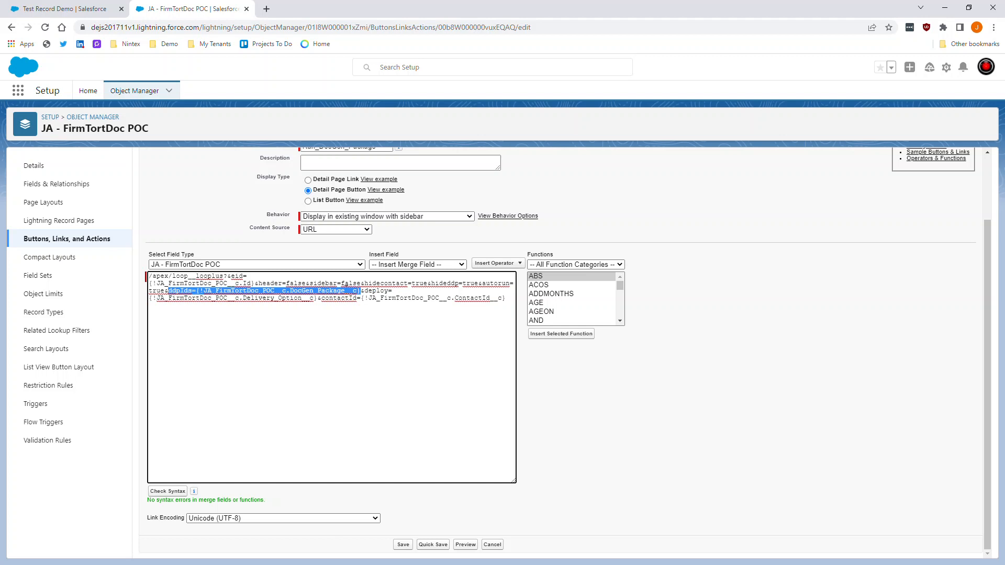
{"action": "left_click_drag", "start_coordinate": [365, 291], "coordinate": [320, 301]}
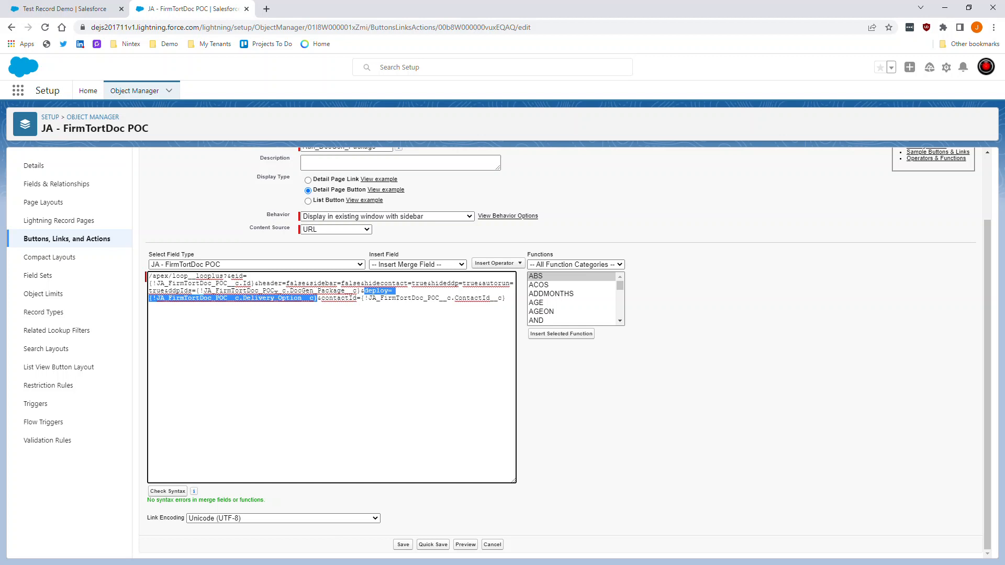
- Undo the accidental deploy text move, check the contactId parameter, and cancel the editor
{"action": "left_click_drag", "start_coordinate": [320, 300], "coordinate": [474, 298]}
{"action": "left_click", "coordinate": [487, 299]}
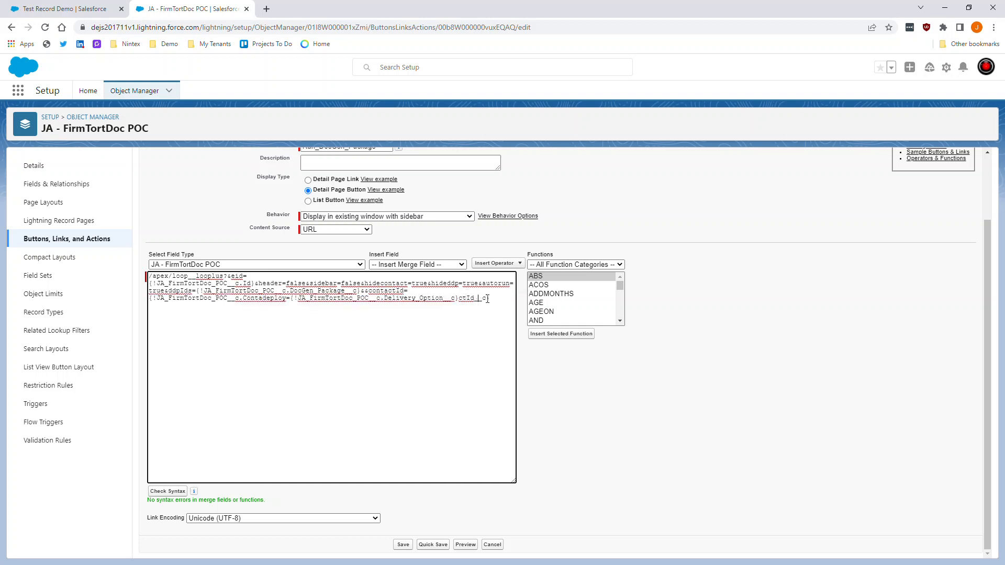
{"action": "key", "text": "ctrl+z"}
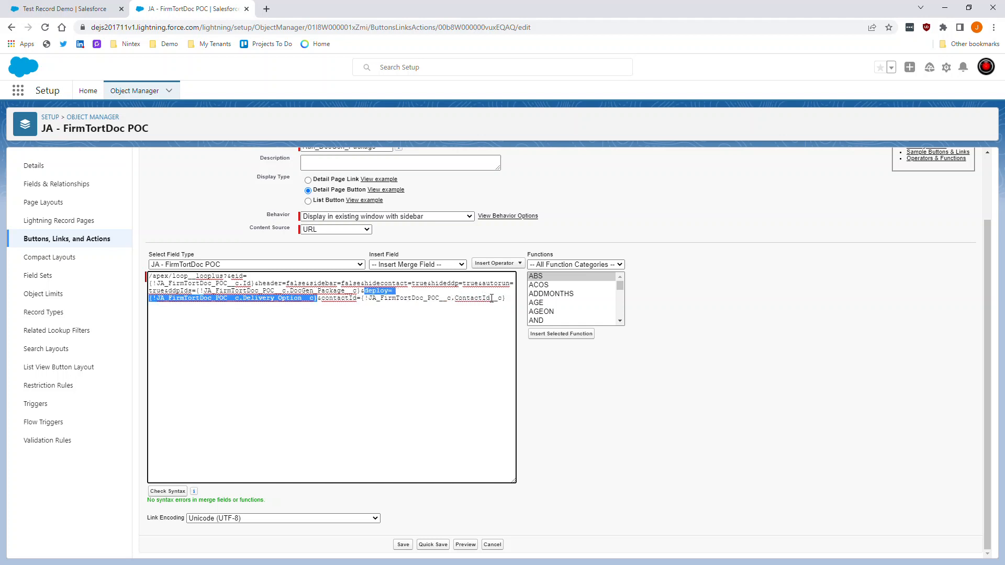
{"action": "left_click_drag", "start_coordinate": [507, 299], "coordinate": [329, 304]}
{"action": "left_click", "coordinate": [283, 307]}
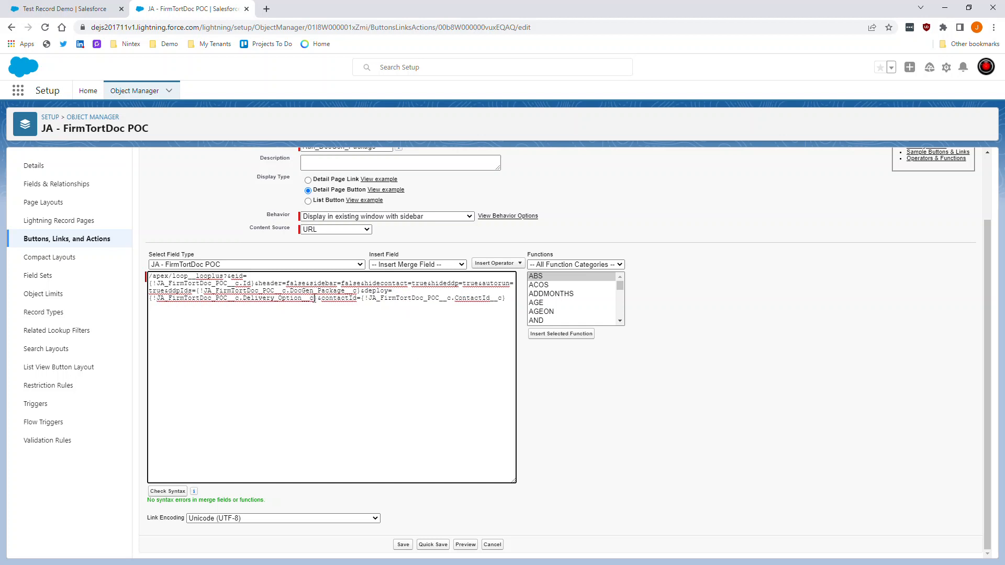
{"action": "left_click_drag", "start_coordinate": [317, 298], "coordinate": [167, 291]}
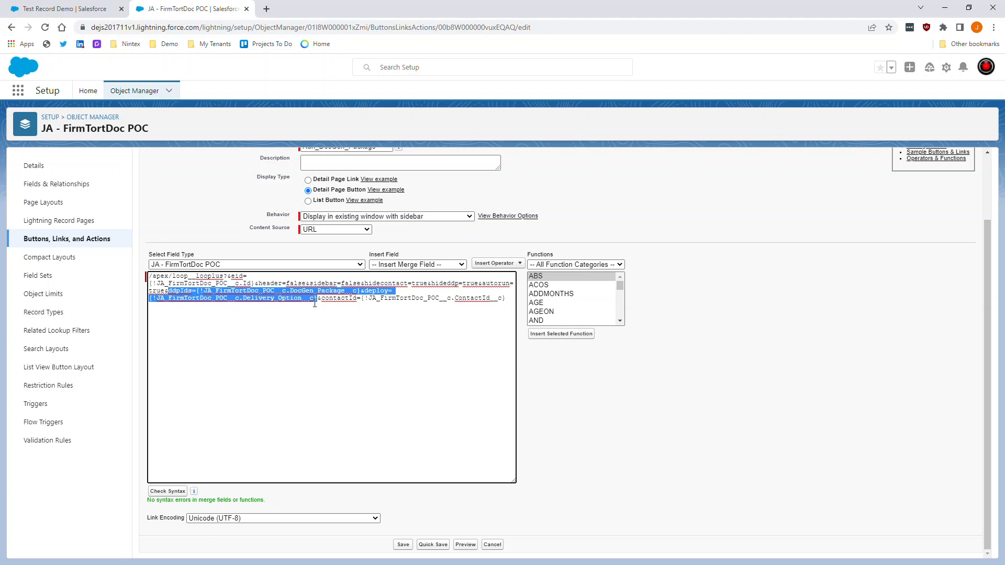
{"action": "left_click", "coordinate": [348, 304]}
{"action": "left_click", "coordinate": [493, 545]}
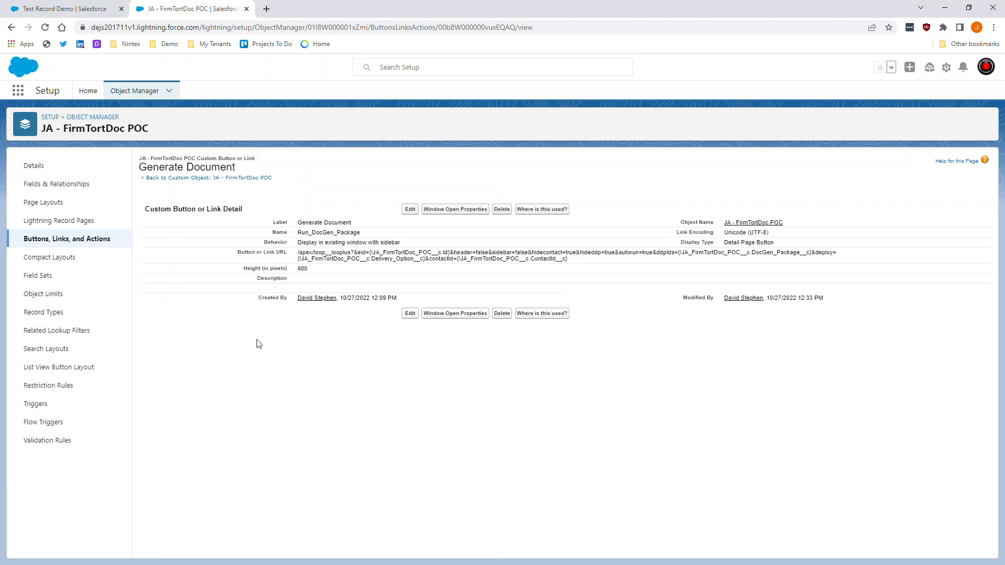
- Go from the Test Record Demo record to the Nintex DocGen Admin page
{"action": "left_click", "coordinate": [125, 9]}
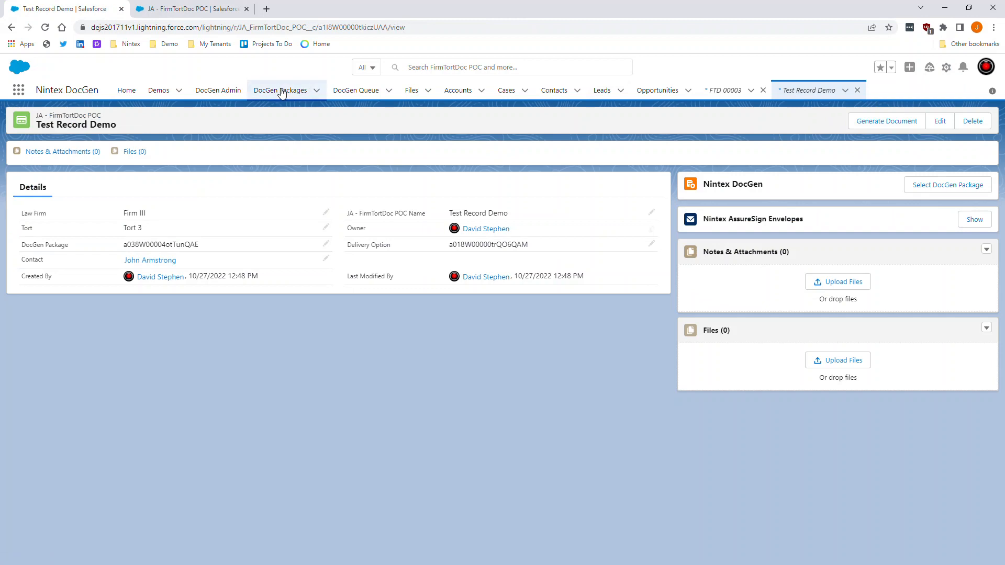
{"action": "left_click", "coordinate": [218, 90]}
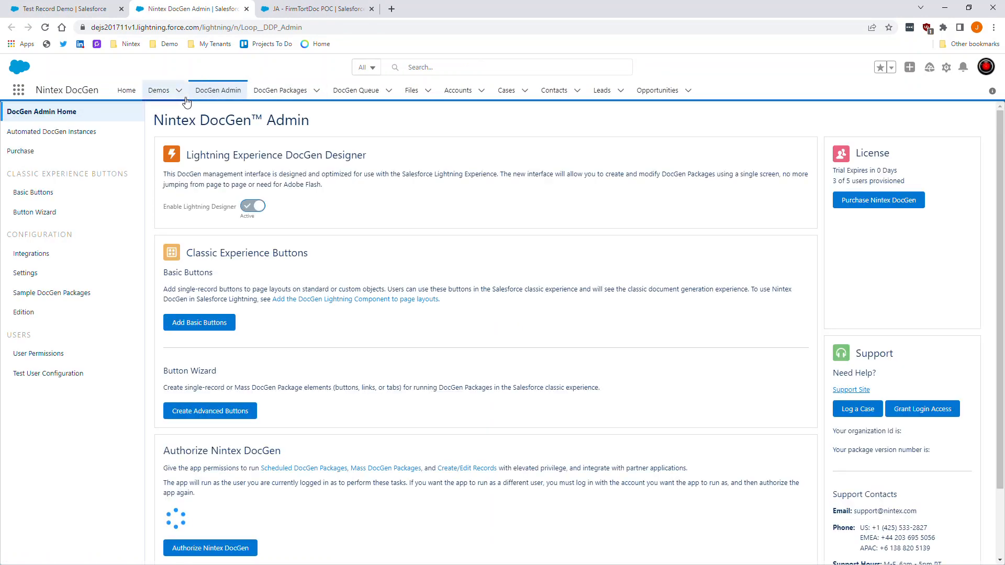
- In the Button Wizard, set Starting Object to Other and Object Name to JA - FirmTortDoc POC
{"action": "left_click", "coordinate": [54, 215]}
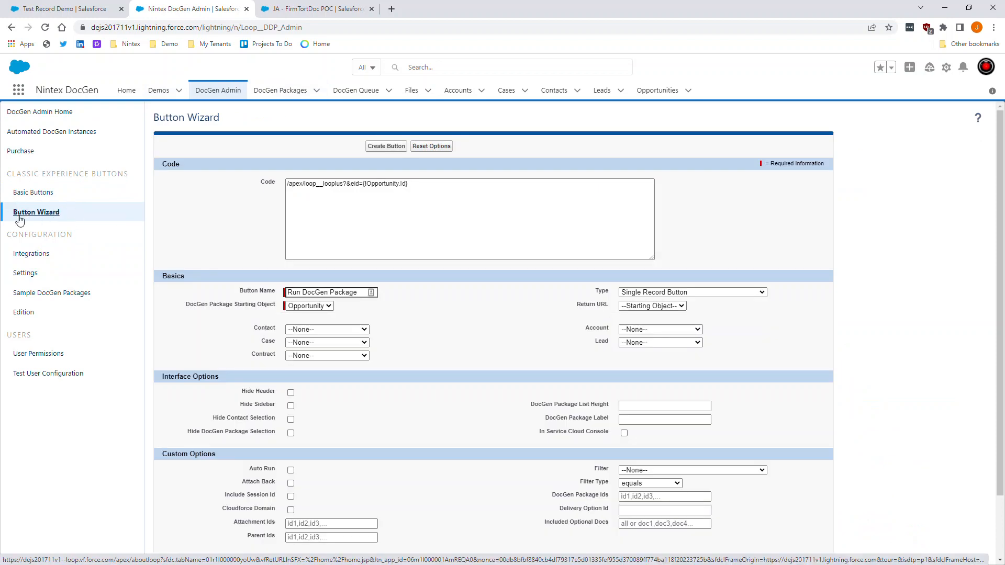
{"action": "left_click", "coordinate": [309, 305]}
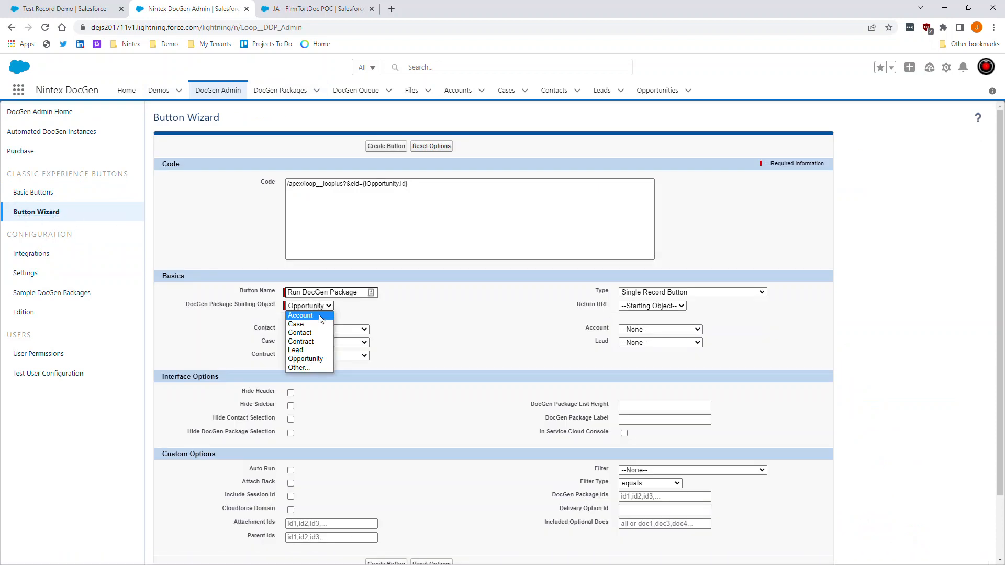
{"action": "left_click", "coordinate": [318, 369]}
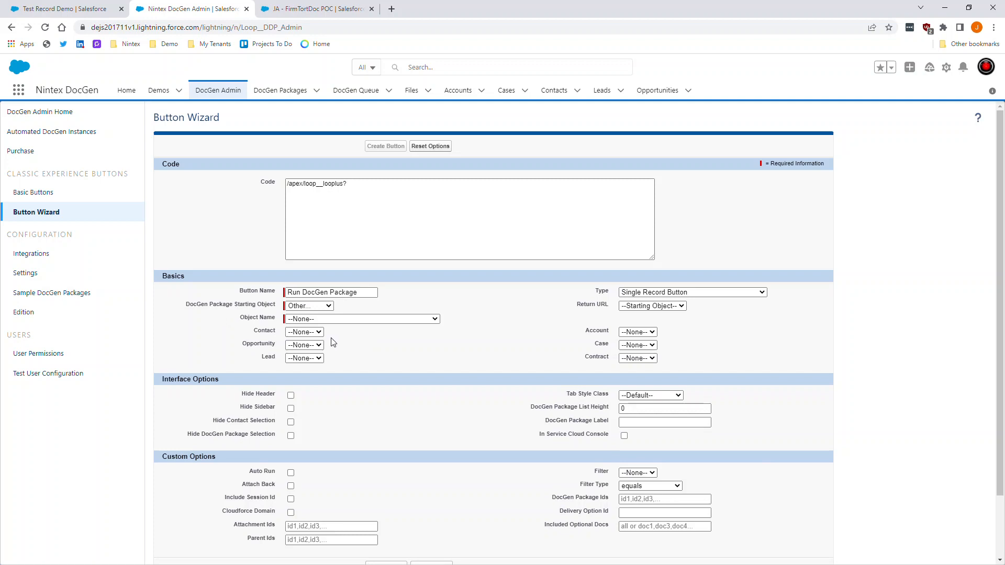
{"action": "left_click", "coordinate": [358, 319]}
{"action": "scroll", "coordinate": [343, 425], "scroll_direction": "down", "scroll_amount": 15}
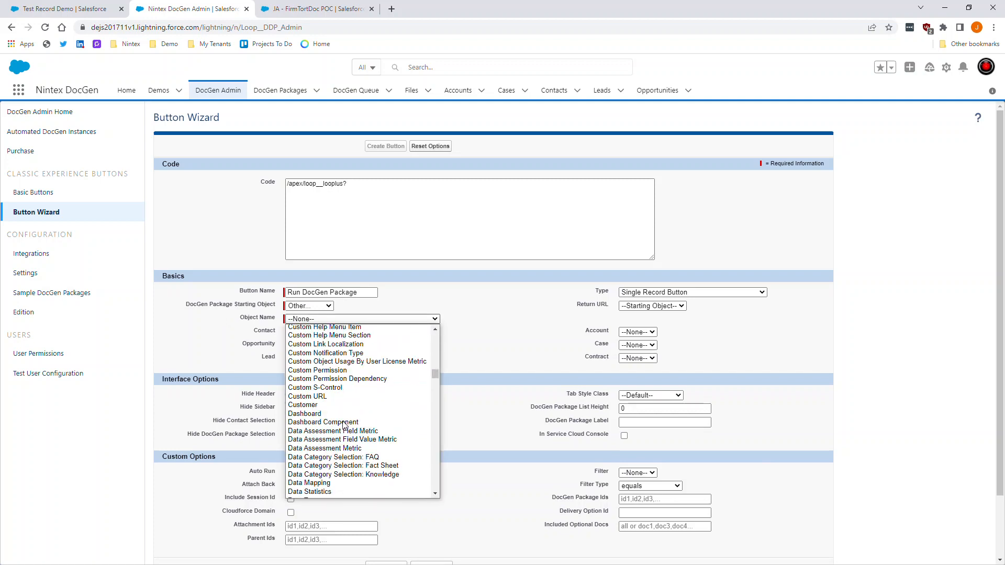
{"action": "scroll", "coordinate": [346, 419], "scroll_direction": "down", "scroll_amount": 20}
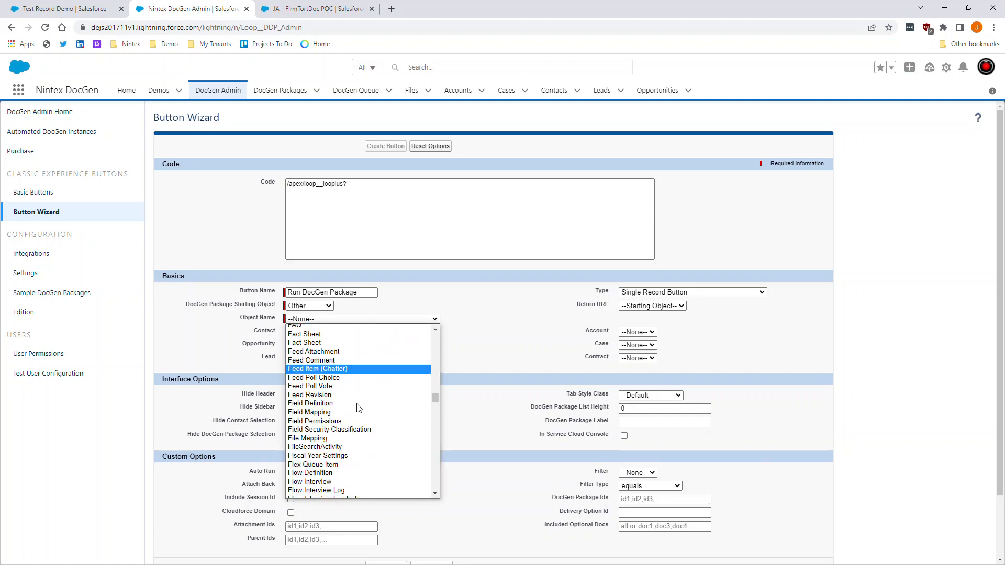
{"action": "scroll", "coordinate": [358, 402], "scroll_direction": "down", "scroll_amount": 4}
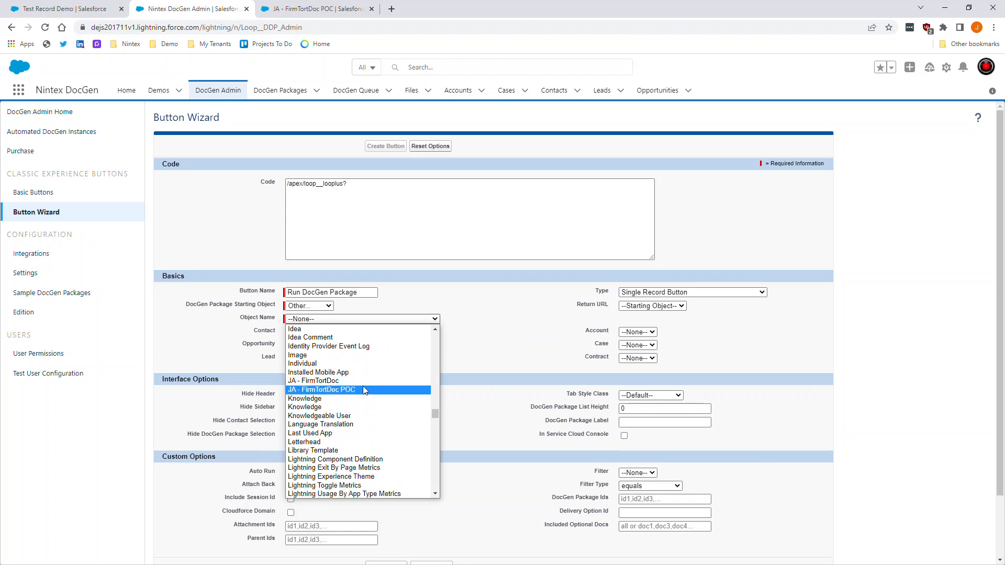
{"action": "left_click", "coordinate": [363, 387]}
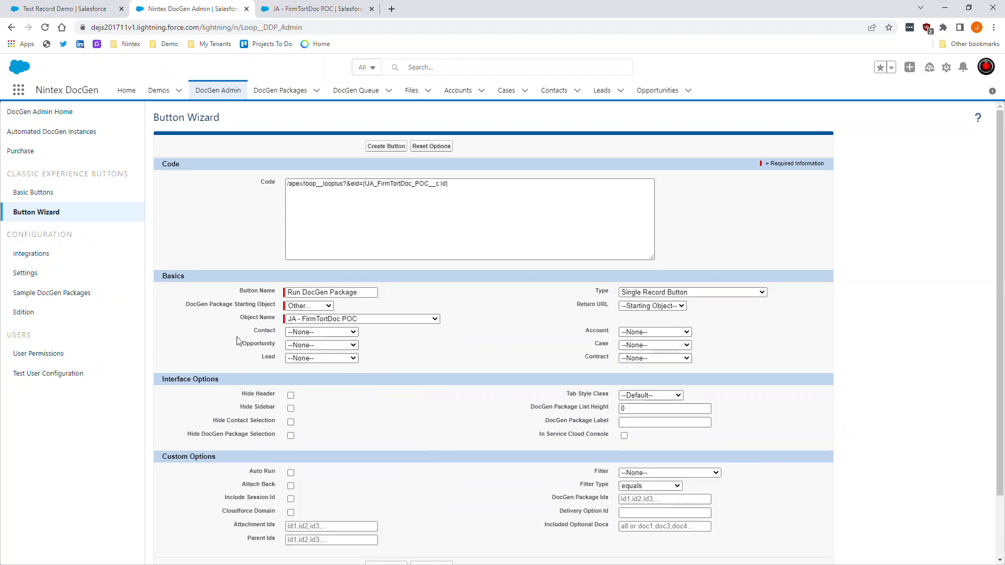
- Pass the record's Contact field to the button and keep returning to the starting object
{"action": "left_click", "coordinate": [286, 333]}
{"action": "left_click", "coordinate": [320, 349]}
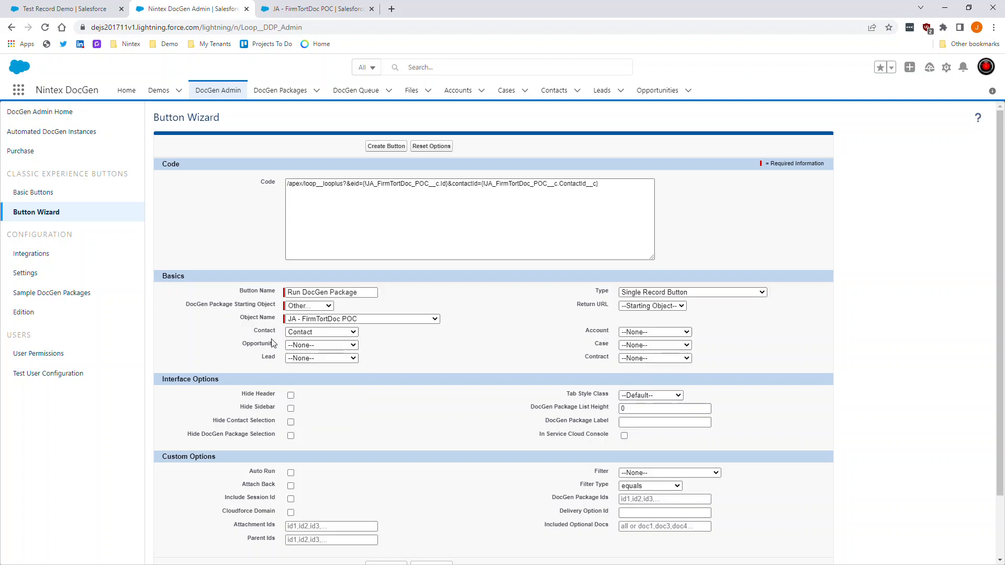
{"action": "left_click_drag", "start_coordinate": [700, 307], "coordinate": [712, 314]}
{"action": "left_click", "coordinate": [557, 311]}
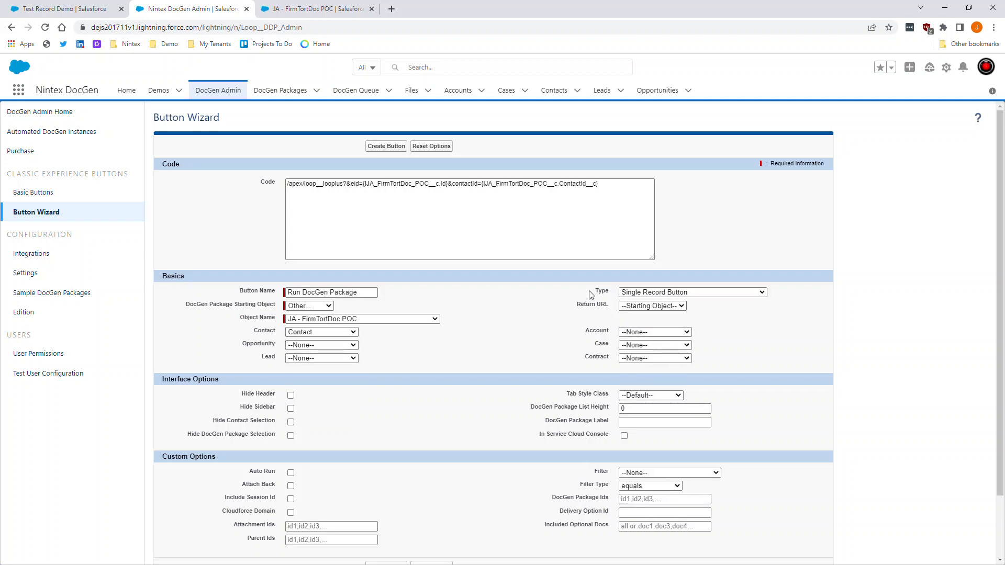
{"action": "left_click", "coordinate": [649, 307]}
{"action": "left_click", "coordinate": [644, 314]}
{"action": "left_click", "coordinate": [563, 305]}
{"action": "scroll", "coordinate": [499, 324], "scroll_direction": "down", "scroll_amount": 3}
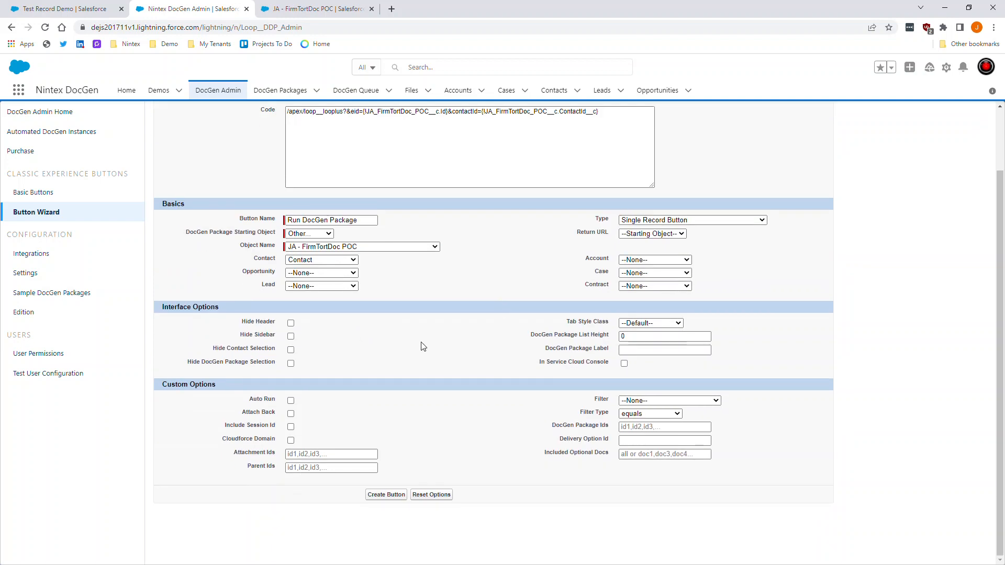
- Hide header, sidebar, contact and package selection, and enable Auto Run and Attach Back
{"action": "left_click", "coordinate": [291, 324]}
{"action": "left_click", "coordinate": [291, 336]}
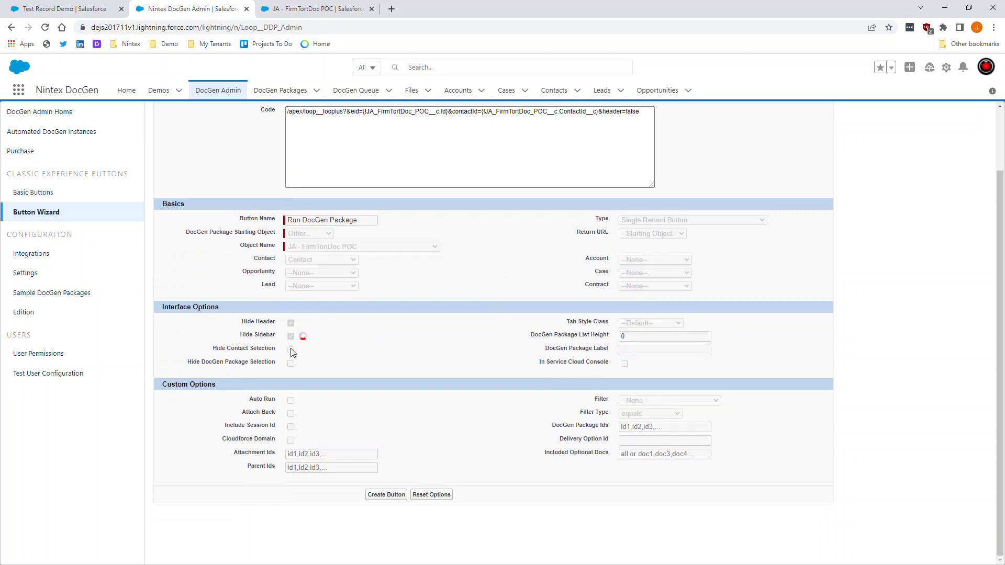
{"action": "left_click", "coordinate": [291, 350]}
{"action": "left_click", "coordinate": [291, 364]}
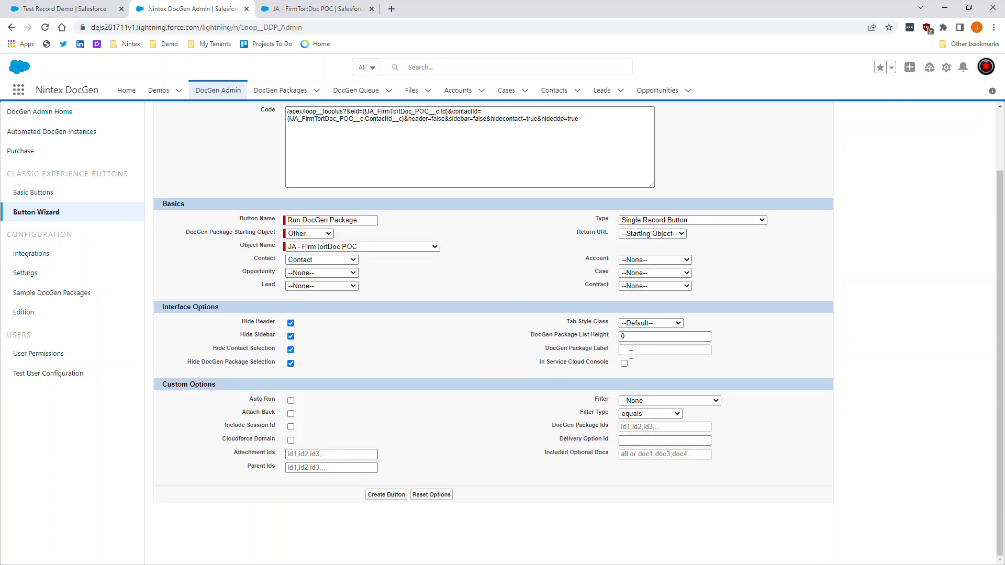
{"action": "left_click", "coordinate": [291, 400]}
{"action": "left_click", "coordinate": [291, 414]}
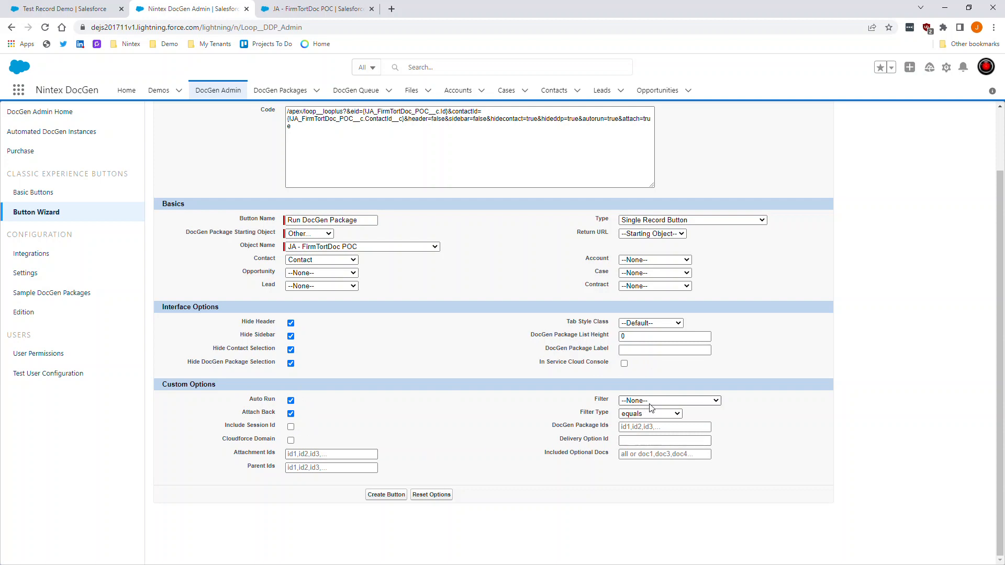
{"action": "left_click", "coordinate": [652, 427]}
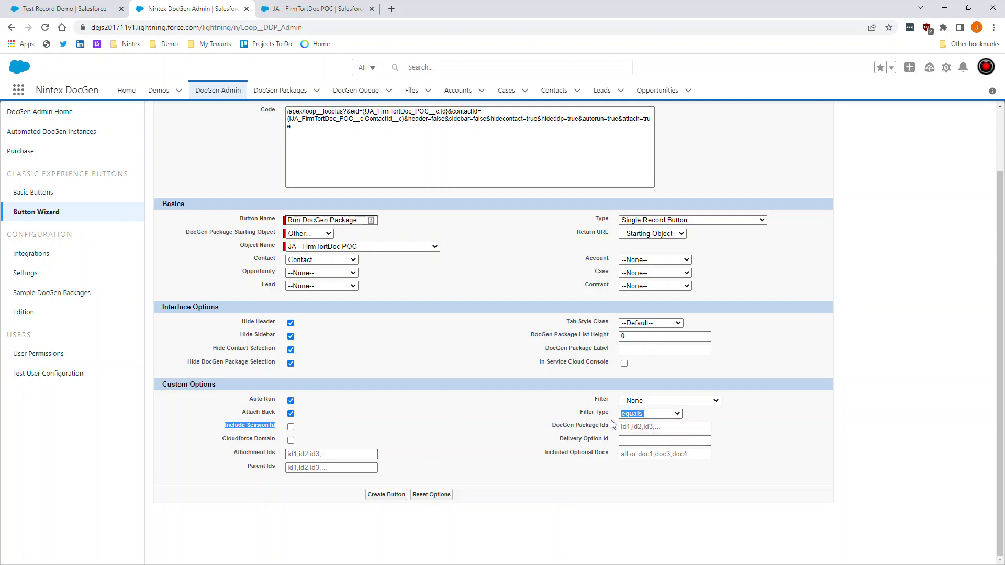
- Enter DocGen Package Id 123456 and Delivery Option Id abcdef into the button code
{"action": "type", "text": "123456"}
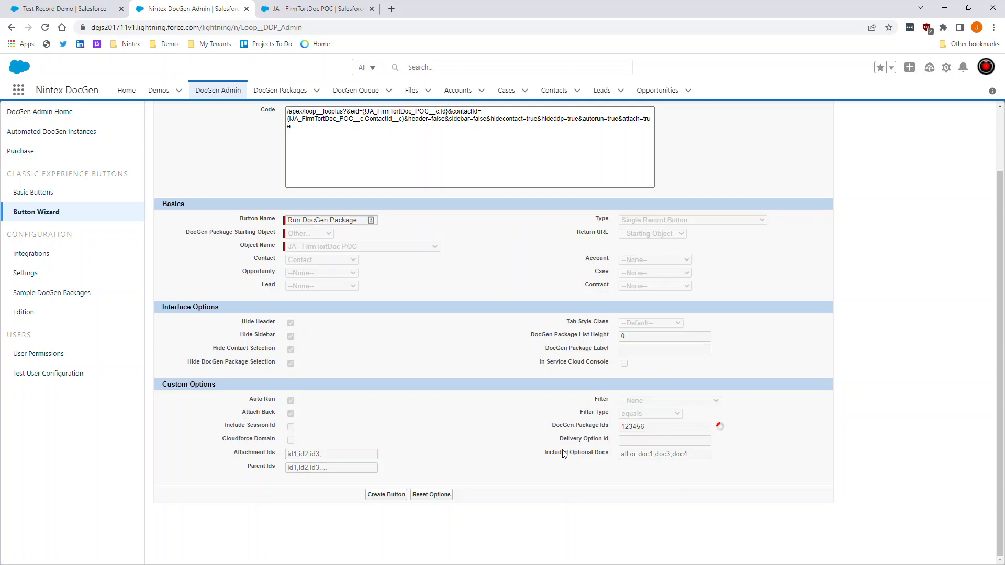
{"action": "left_click", "coordinate": [632, 440]}
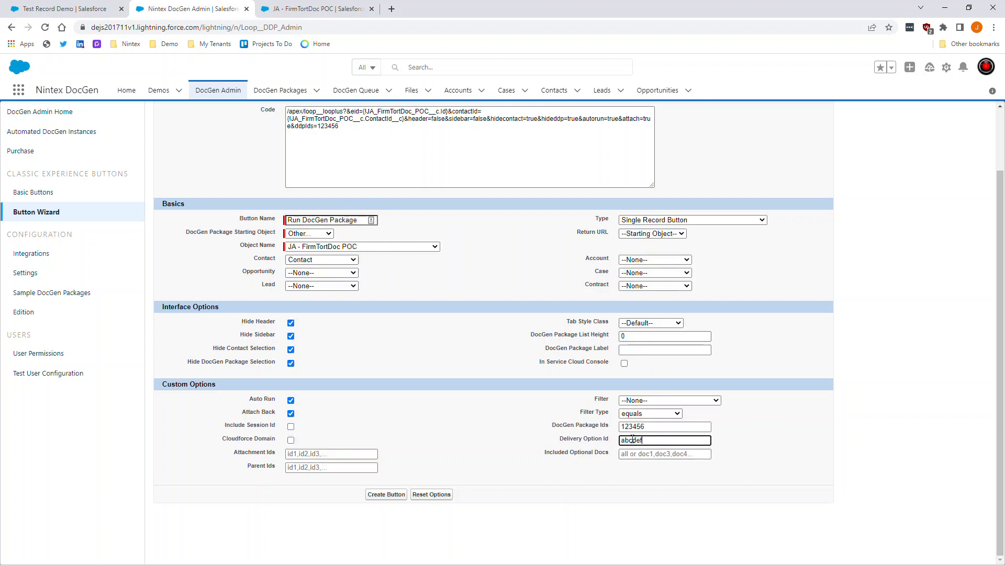
{"action": "left_click", "coordinate": [628, 453]}
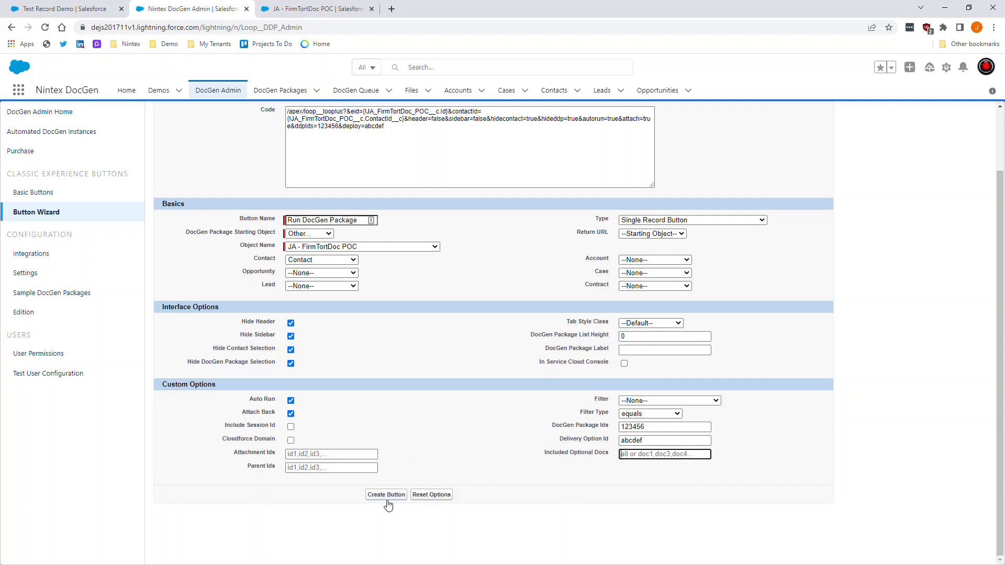
- Review the generated button code in the Code box, then close the DocGen Admin tab
{"action": "scroll", "coordinate": [397, 212], "scroll_direction": "up", "scroll_amount": 2}
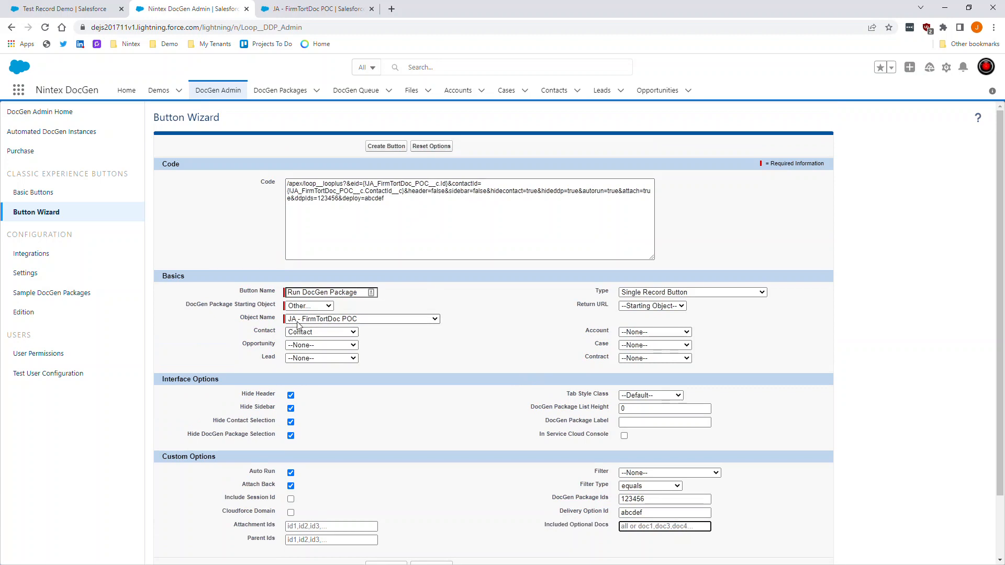
{"action": "triple_click", "coordinate": [327, 208]}
{"action": "left_click", "coordinate": [321, 199]}
{"action": "left_click_drag", "start_coordinate": [317, 198], "coordinate": [337, 200]}
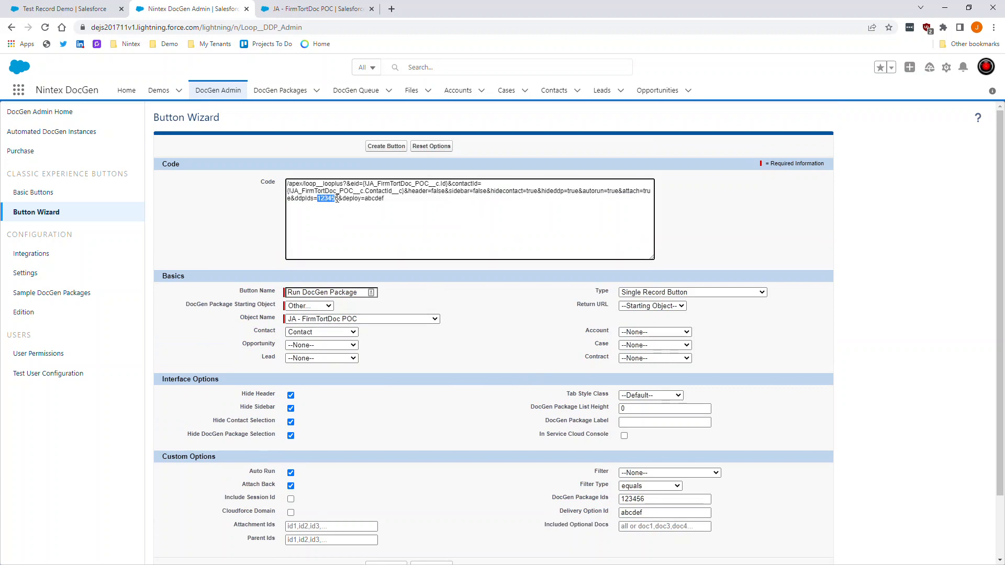
{"action": "triple_click", "coordinate": [345, 200]}
{"action": "left_click", "coordinate": [360, 201]}
{"action": "triple_click", "coordinate": [366, 199]}
{"action": "left_click", "coordinate": [330, 205]}
{"action": "left_click", "coordinate": [245, 227]}
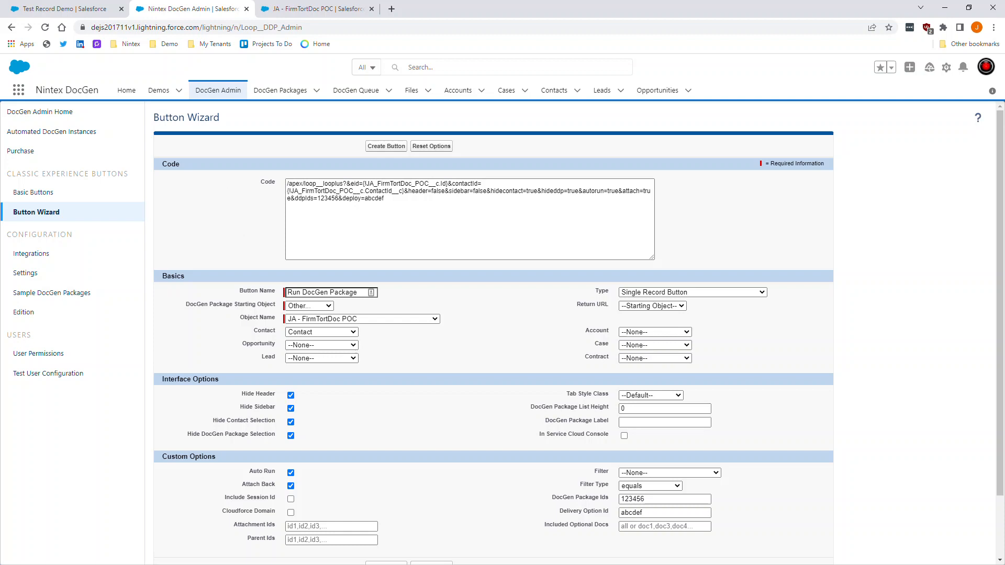
{"action": "triple_click", "coordinate": [344, 199]}
{"action": "left_click", "coordinate": [178, 261]}
{"action": "middle_click", "coordinate": [144, 3]}
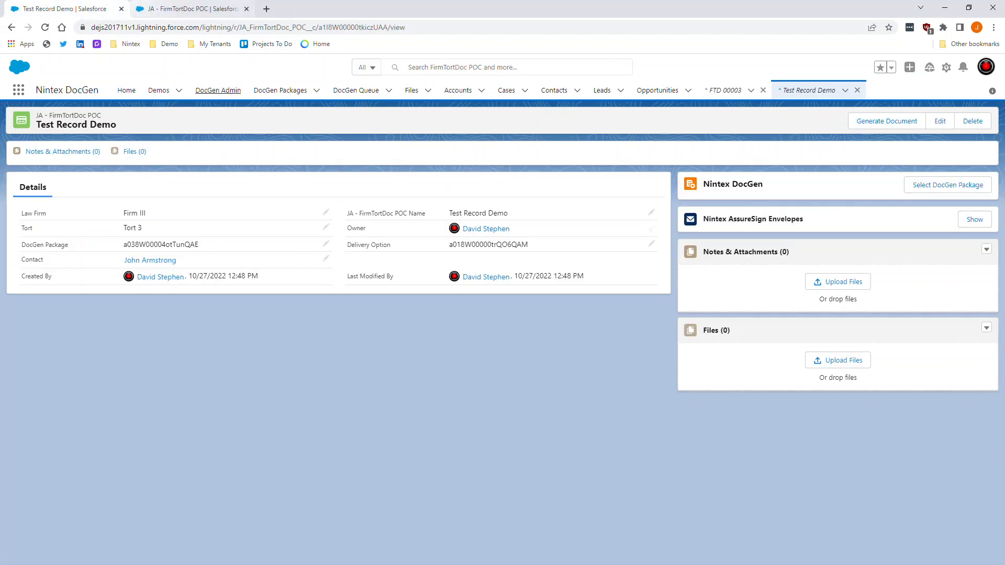
- Close the setup tab and run Generate Document on Test Record Demo, dismissing the notice
{"action": "left_click", "coordinate": [191, 5]}
{"action": "middle_click", "coordinate": [191, 5]}
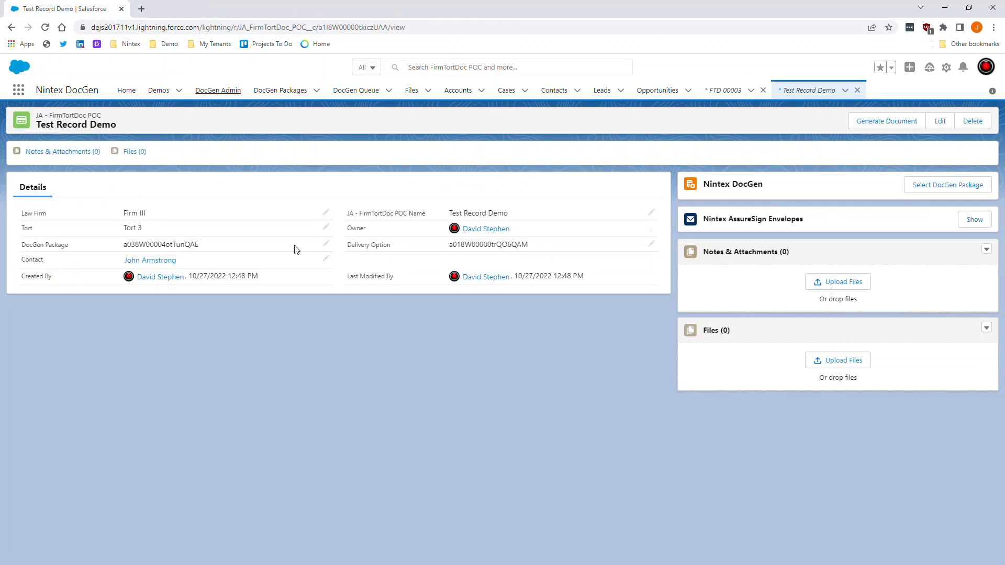
{"action": "left_click", "coordinate": [875, 128]}
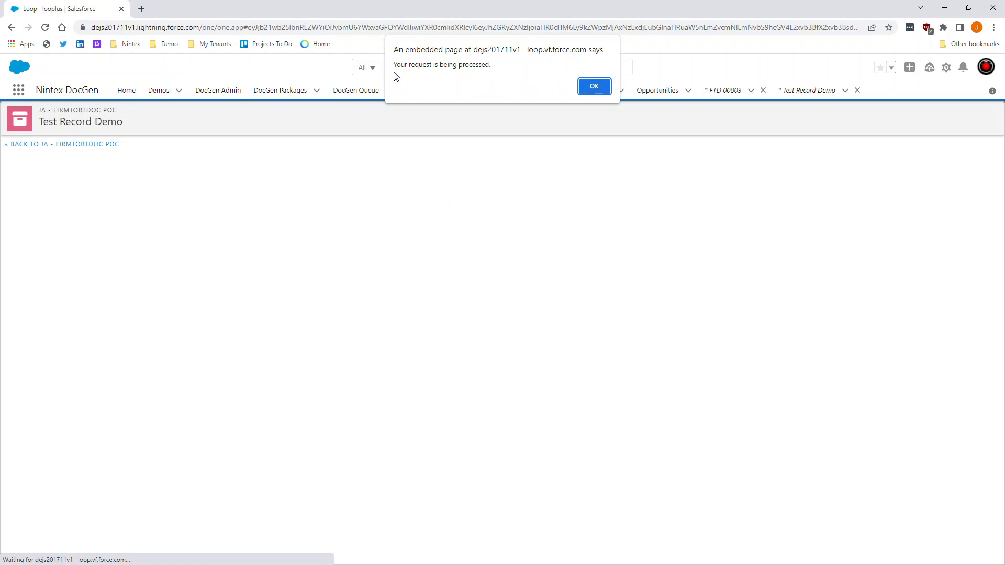
{"action": "left_click", "coordinate": [591, 91]}
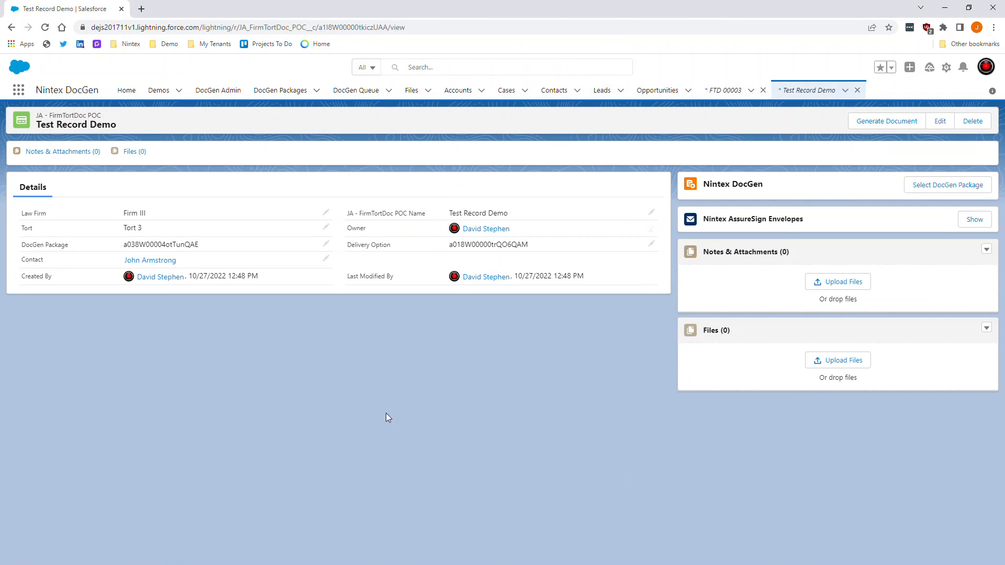
- Show the AssureSign Envelopes list and refresh it to display the new envelope
{"action": "left_click", "coordinate": [972, 222]}
{"action": "left_click", "coordinate": [977, 217]}
{"action": "left_click", "coordinate": [959, 235]}
{"action": "left_click", "coordinate": [977, 217]}
{"action": "left_click", "coordinate": [967, 231]}
{"action": "left_click", "coordinate": [977, 217]}
{"action": "left_click", "coordinate": [967, 230]}
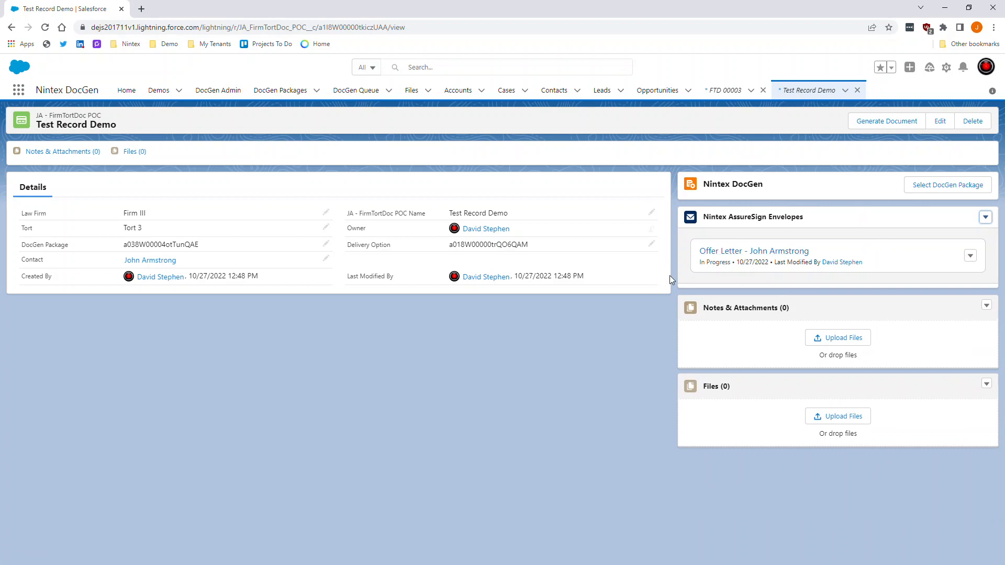
- Reload the record page and view the generated File.pdf attachment
{"action": "left_click", "coordinate": [573, 371]}
{"action": "key", "text": "F5"}
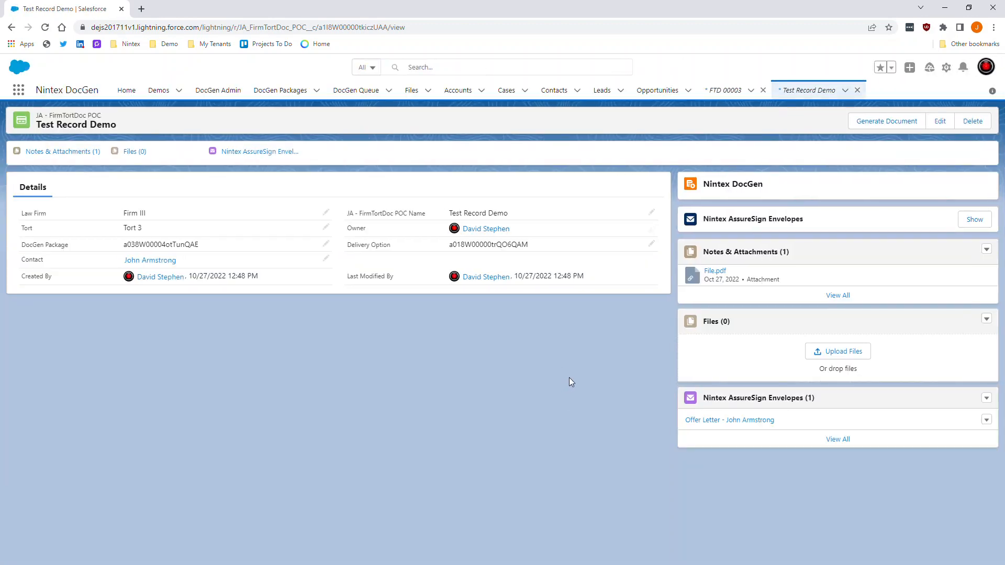
{"action": "left_click", "coordinate": [714, 272]}
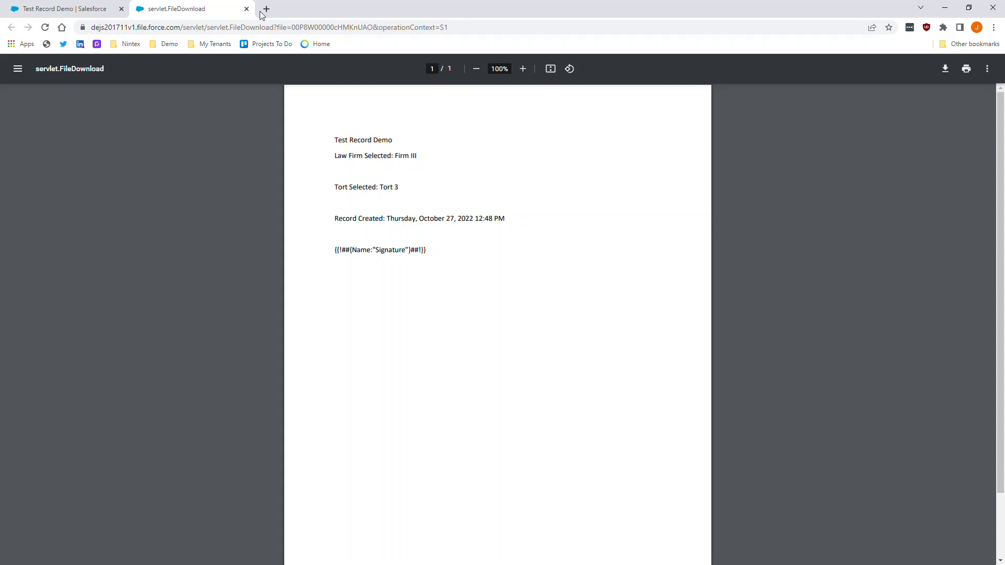
{"action": "key", "text": "ctrl+w"}
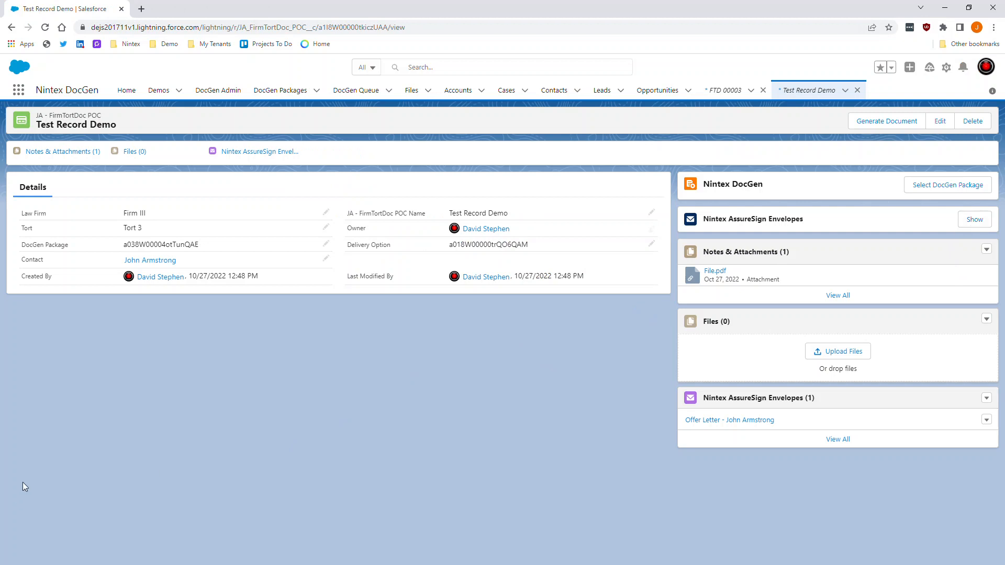
- In the Outlook invitation email, download pictures and click Begin Signing
{"action": "key", "text": "alt+Tab"}
{"action": "left_click", "coordinate": [382, 242]}
{"action": "left_click", "coordinate": [371, 248]}
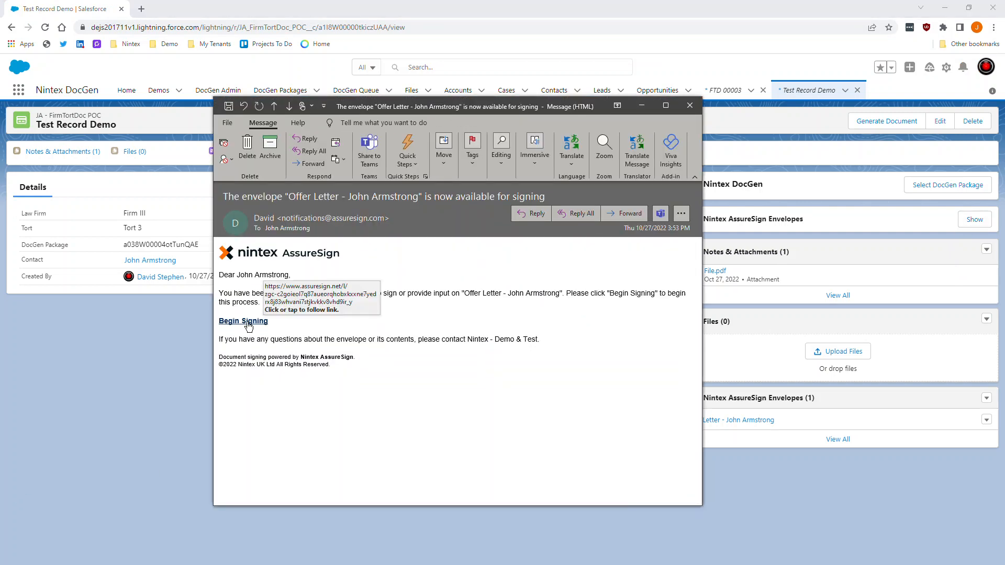
{"action": "left_click", "coordinate": [247, 325]}
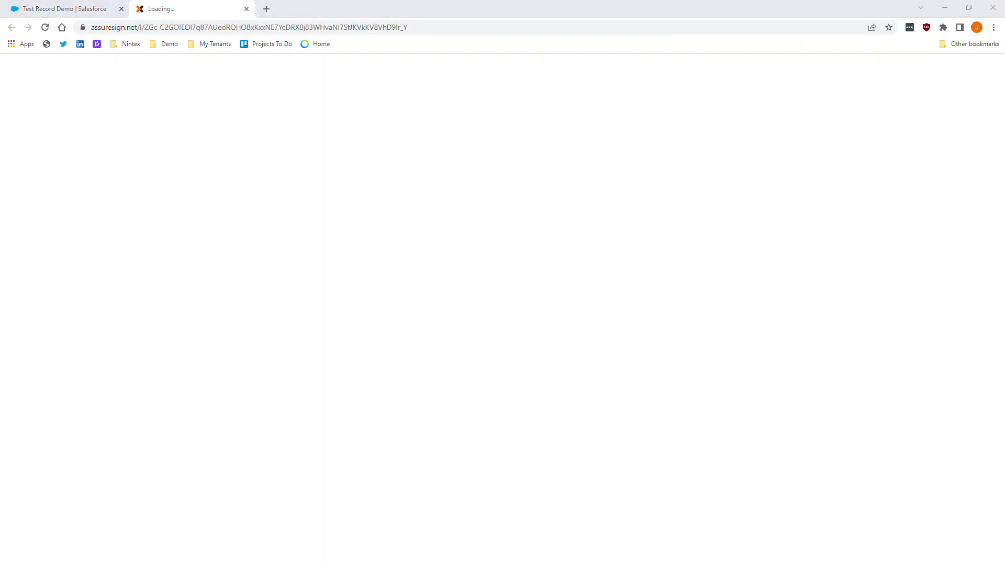
- Accept the terms, draw and adopt a signature, apply it, finish the Offer Letter, and close the tab
{"action": "key", "text": "alt+Tab"}
{"action": "key", "text": "alt+Tab"}
{"action": "left_click", "coordinate": [415, 331]}
{"action": "left_click", "coordinate": [503, 355]}
{"action": "mouse_move", "coordinate": [393, 283]}
{"action": "left_mouse_down"}
{"action": "mouse_move", "coordinate": [440, 316]}
{"action": "mouse_move", "coordinate": [491, 290]}
{"action": "mouse_move", "coordinate": [634, 290]}
{"action": "left_mouse_up"}
{"action": "left_click", "coordinate": [662, 380]}
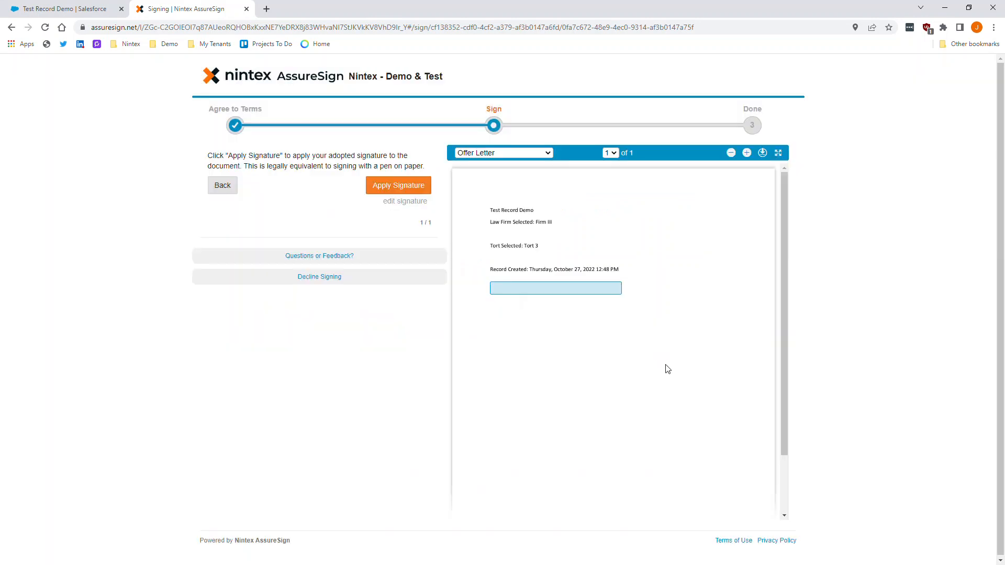
{"action": "left_click", "coordinate": [403, 188]}
{"action": "left_click", "coordinate": [423, 216]}
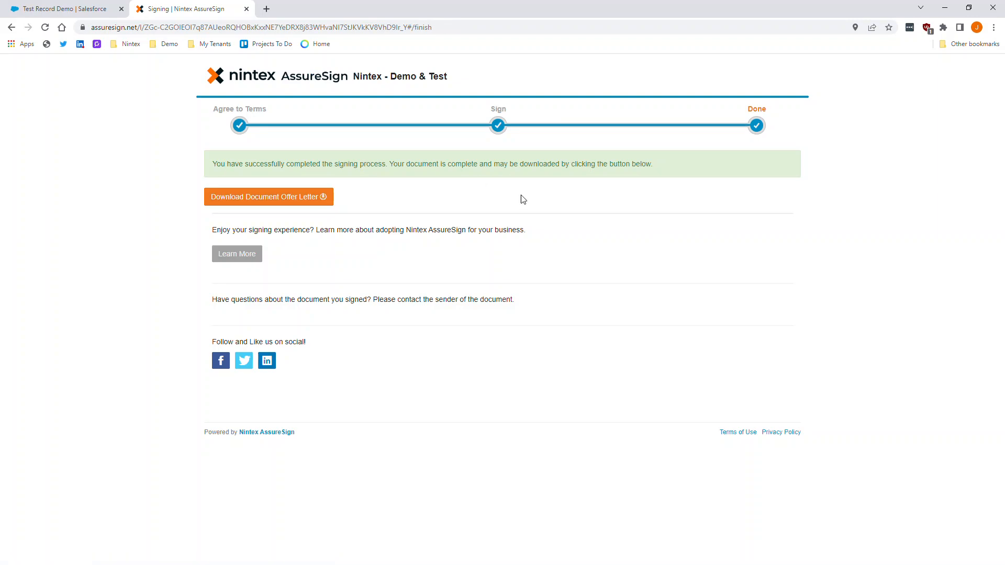
{"action": "key", "text": "ctrl+w"}
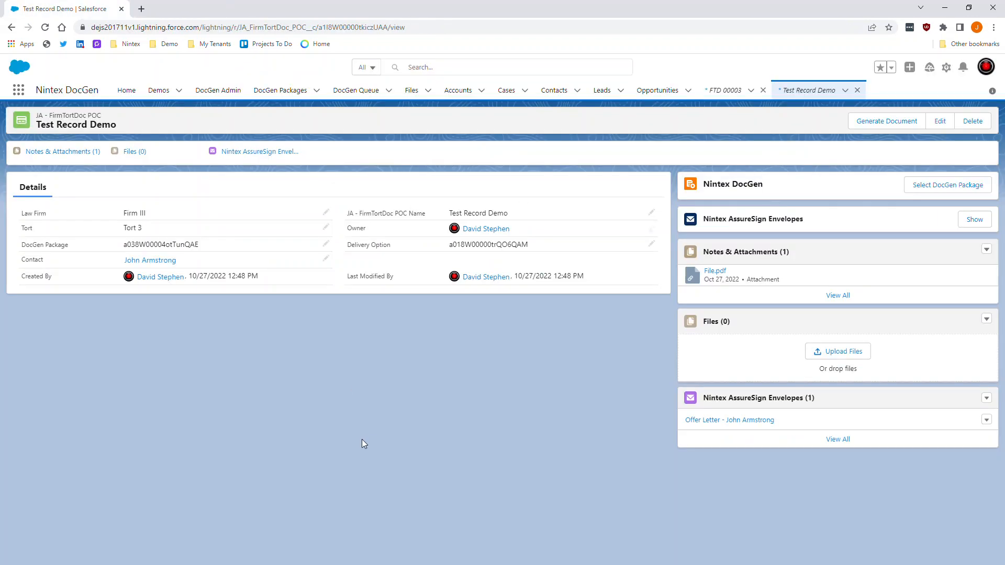
- Reload Test Record Demo, preview the signed Offer Letter PDF, and open its completed Offer Letter envelope
{"action": "left_click", "coordinate": [45, 27]}
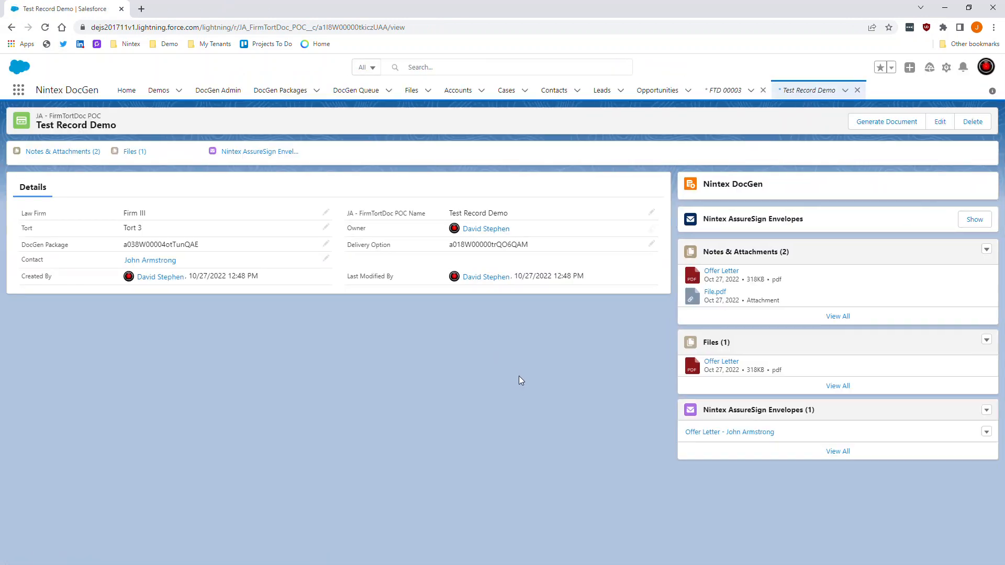
{"action": "left_click", "coordinate": [723, 271]}
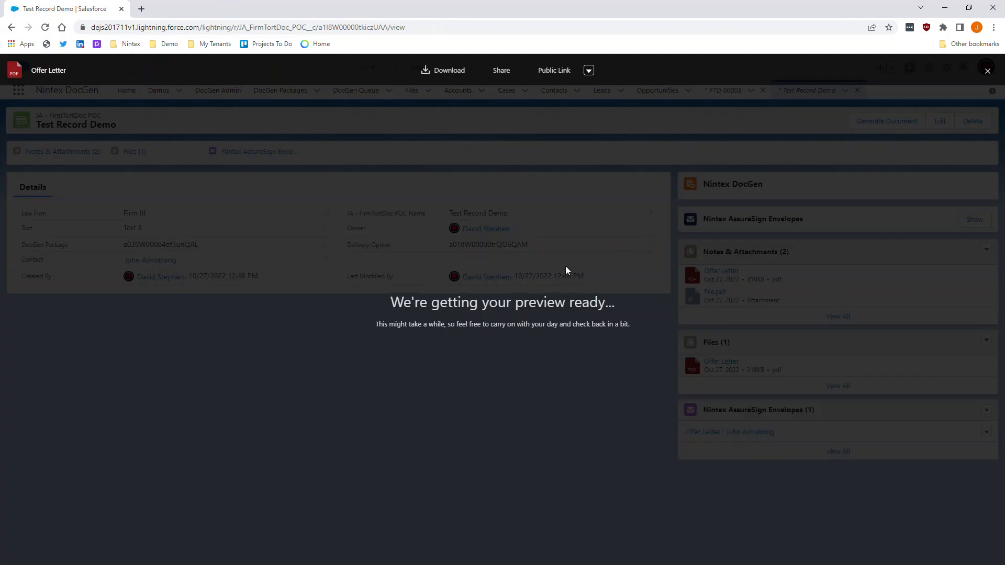
{"action": "left_click", "coordinate": [988, 71]}
{"action": "left_click", "coordinate": [696, 273]}
{"action": "left_click", "coordinate": [987, 71]}
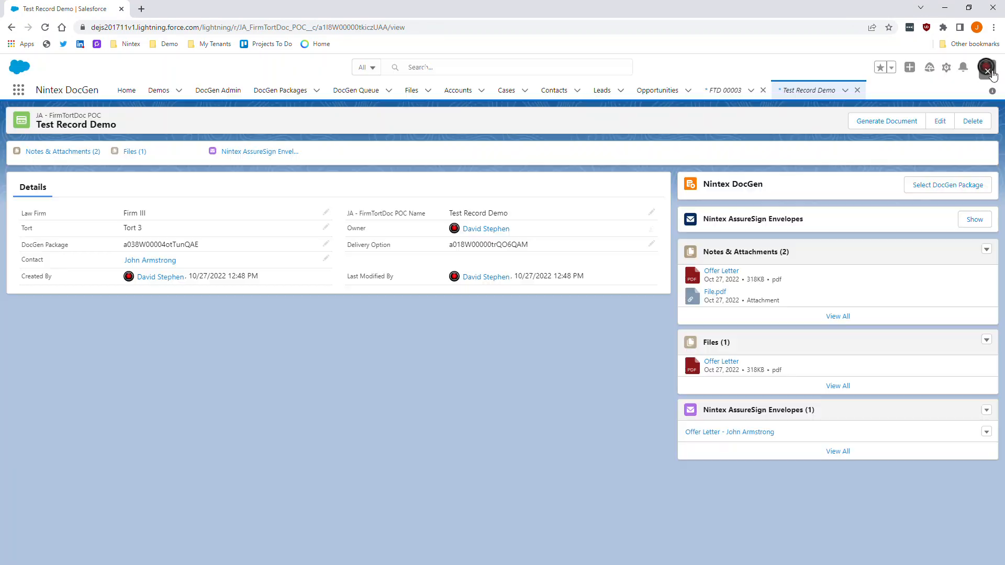
{"action": "left_click", "coordinate": [729, 271]}
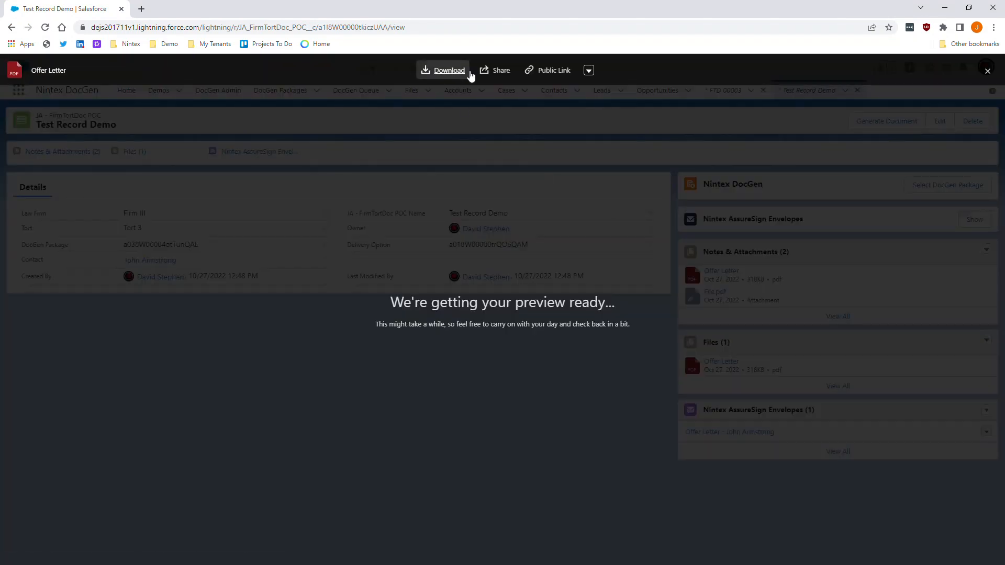
{"action": "left_click", "coordinate": [988, 71]}
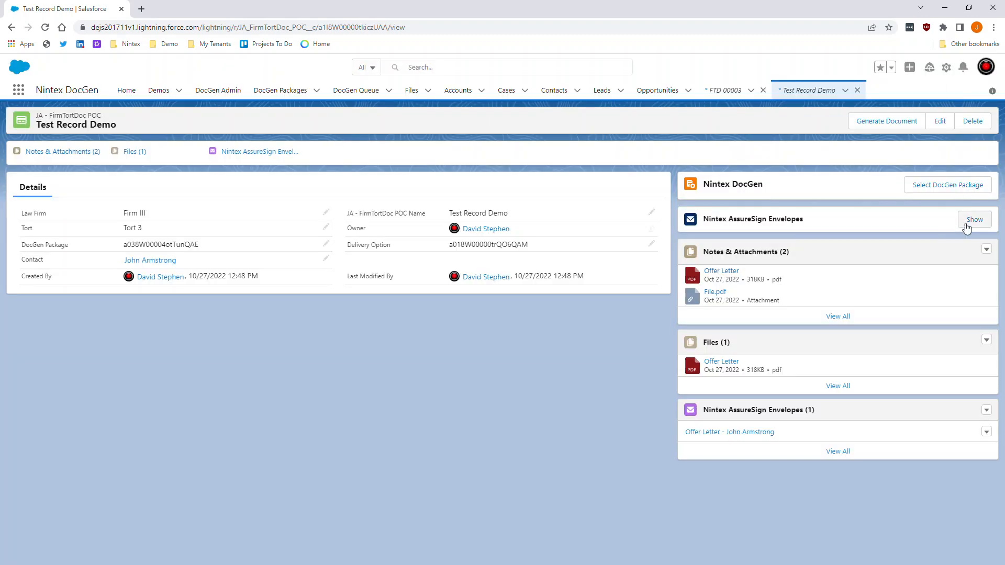
{"action": "left_click", "coordinate": [969, 223]}
{"action": "left_click", "coordinate": [756, 269]}
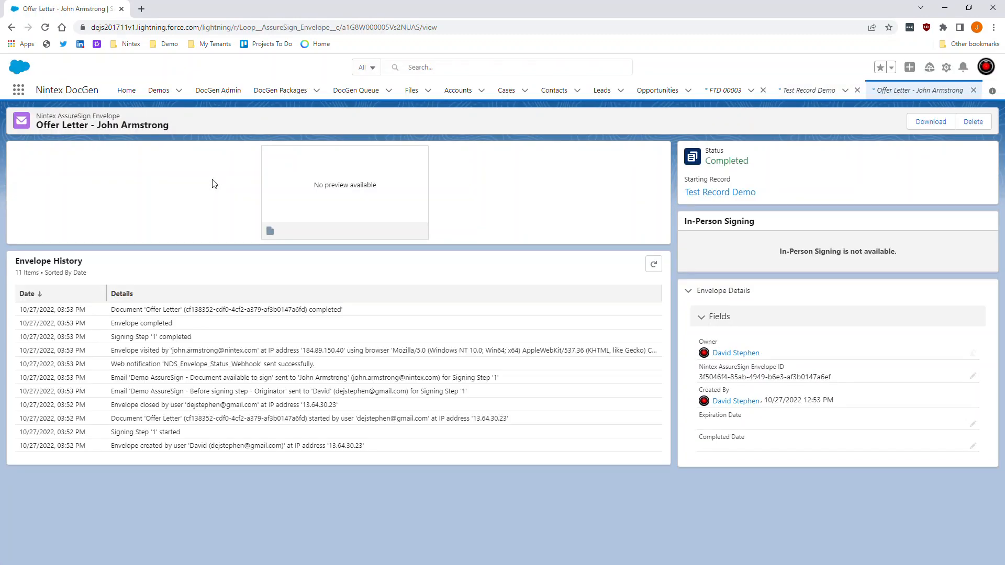
{"action": "left_click", "coordinate": [364, 212]}
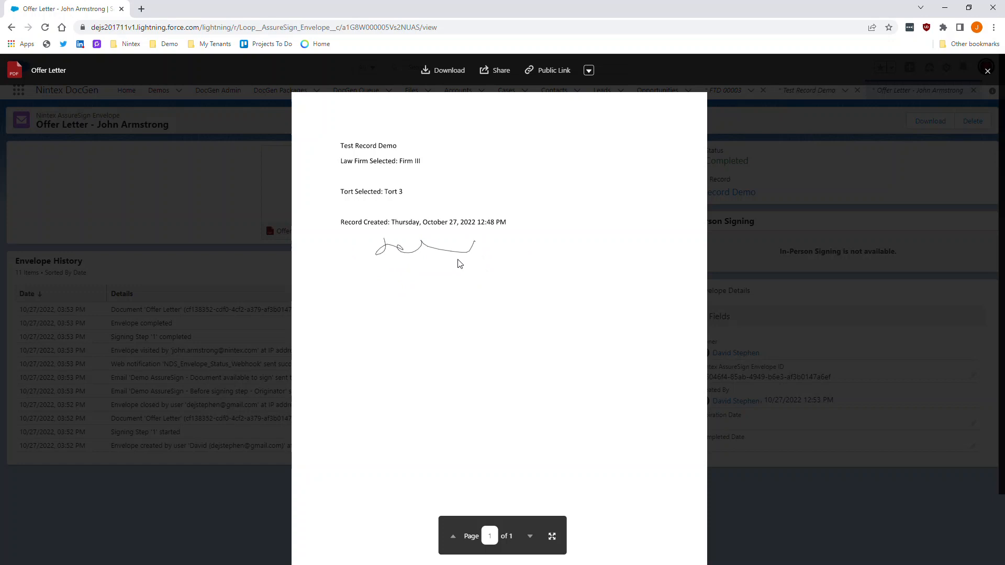
{"action": "left_click", "coordinate": [987, 71]}
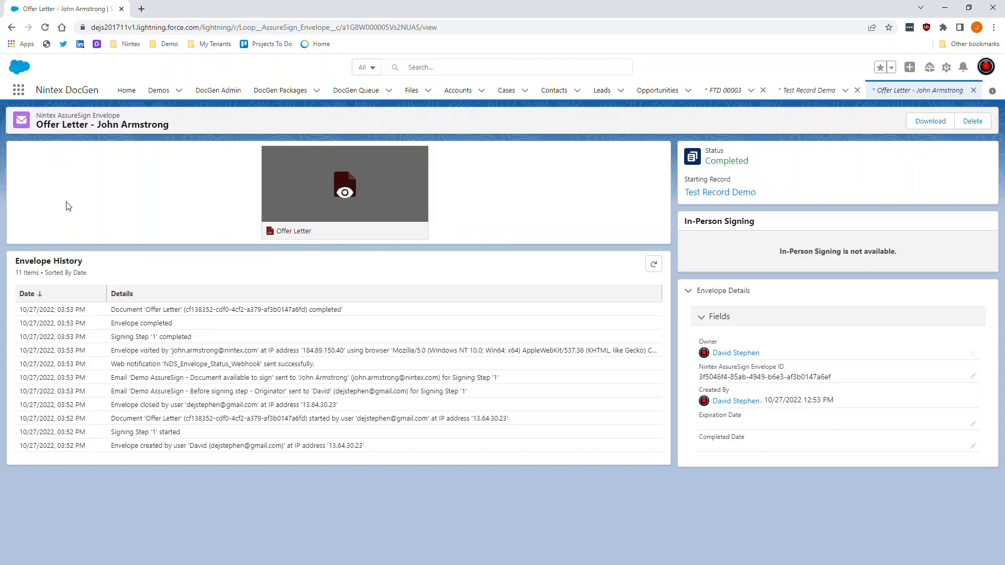